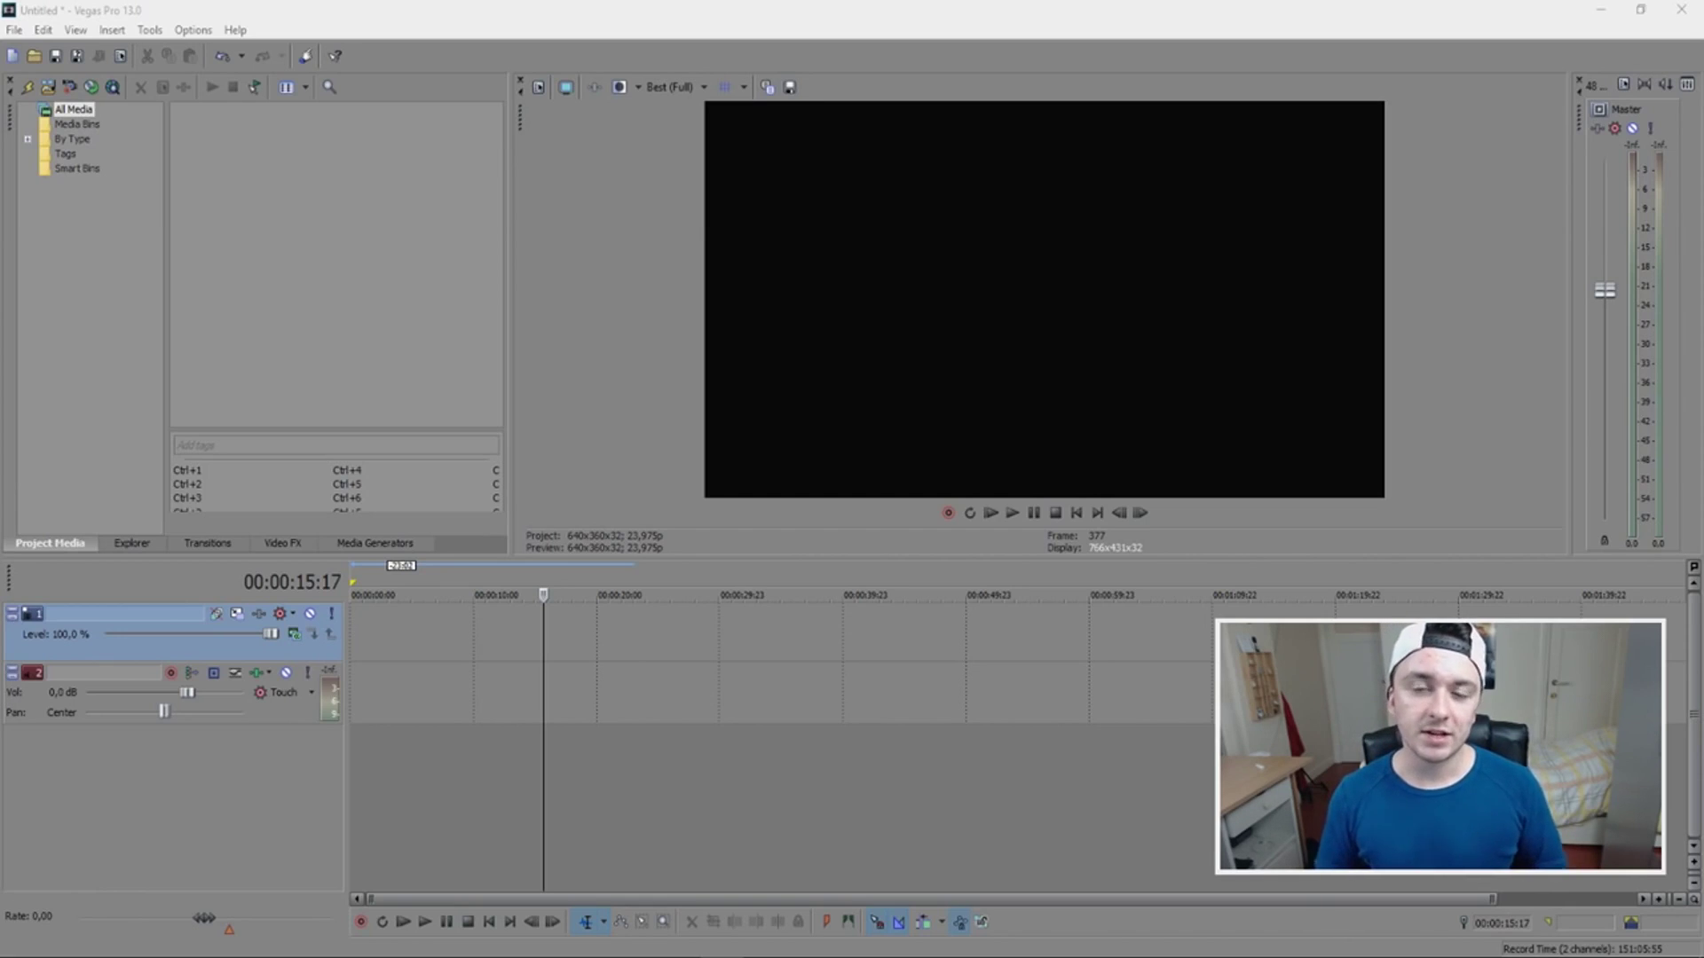
- Place the palm trees stock footage at the very start of the empty timeline
key("ctrl+z")
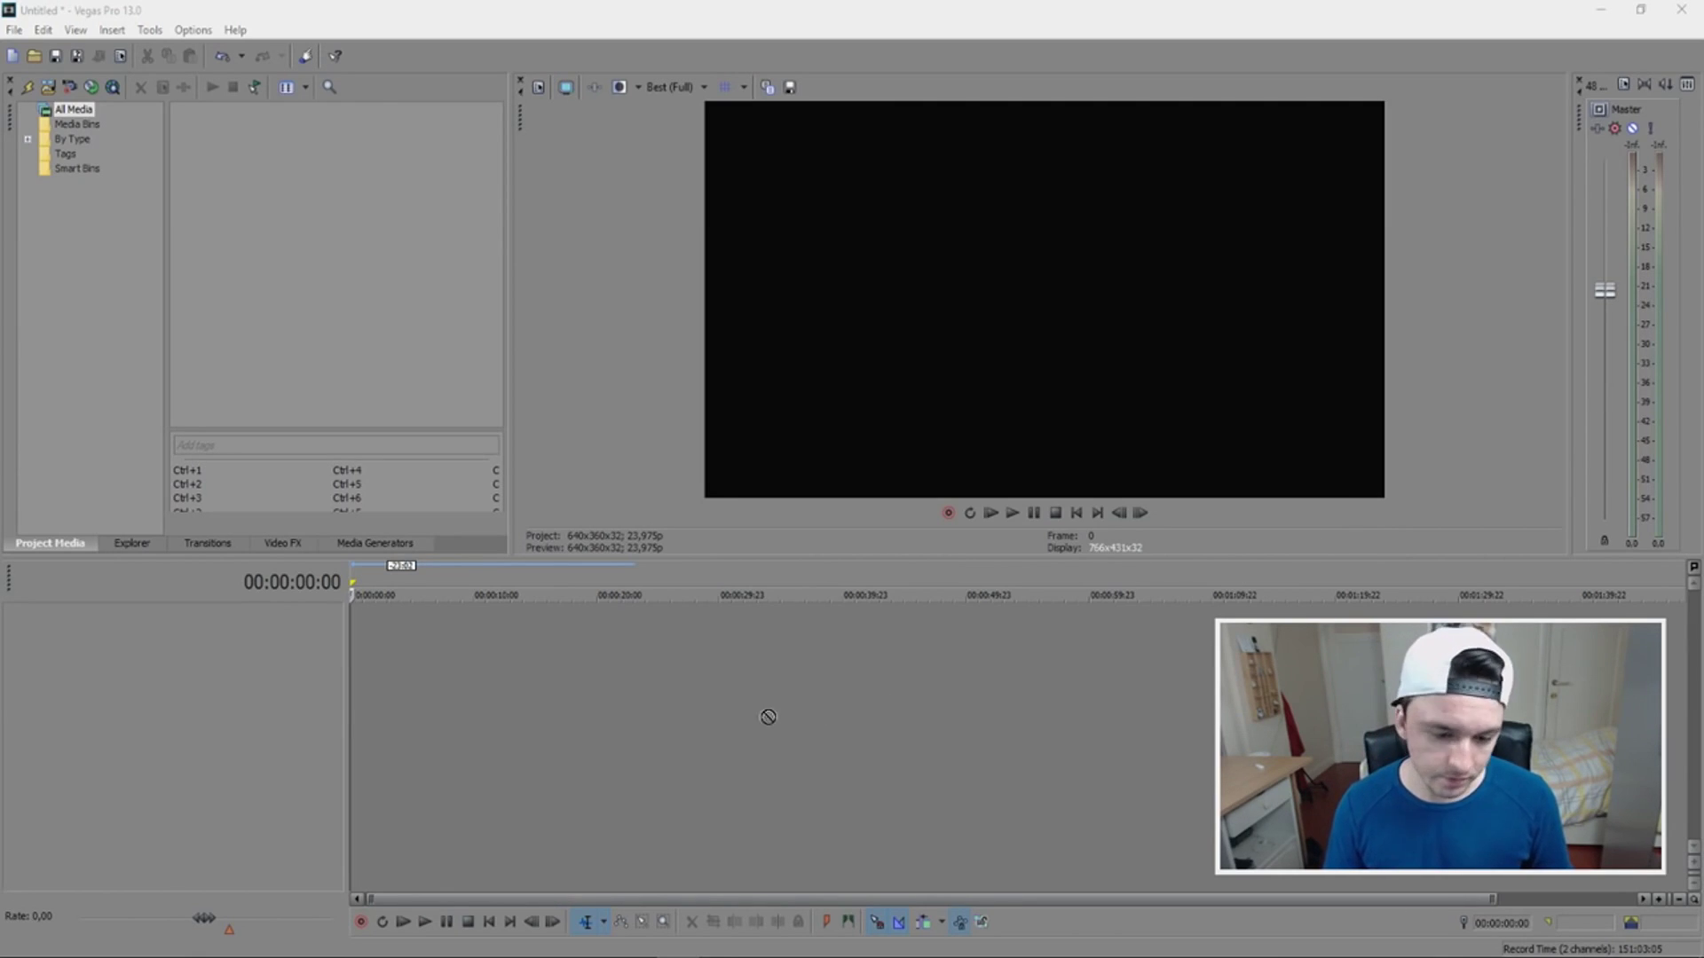
left_click_drag(387, 645, 331, 689)
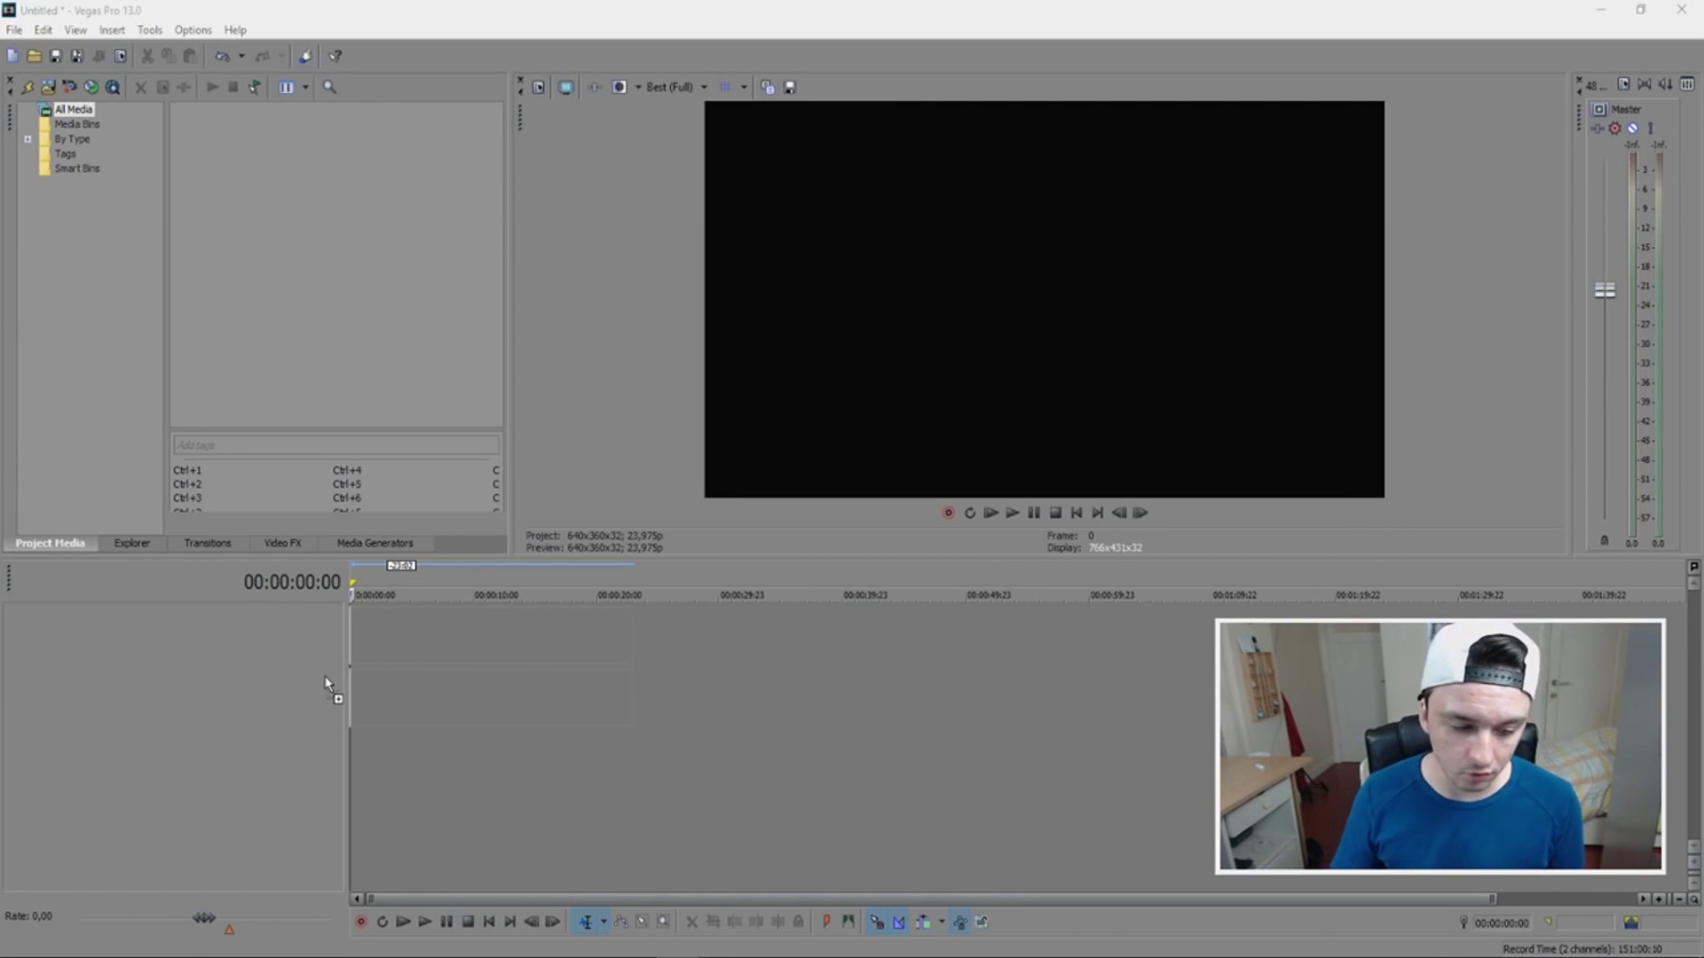
left_click(425, 651)
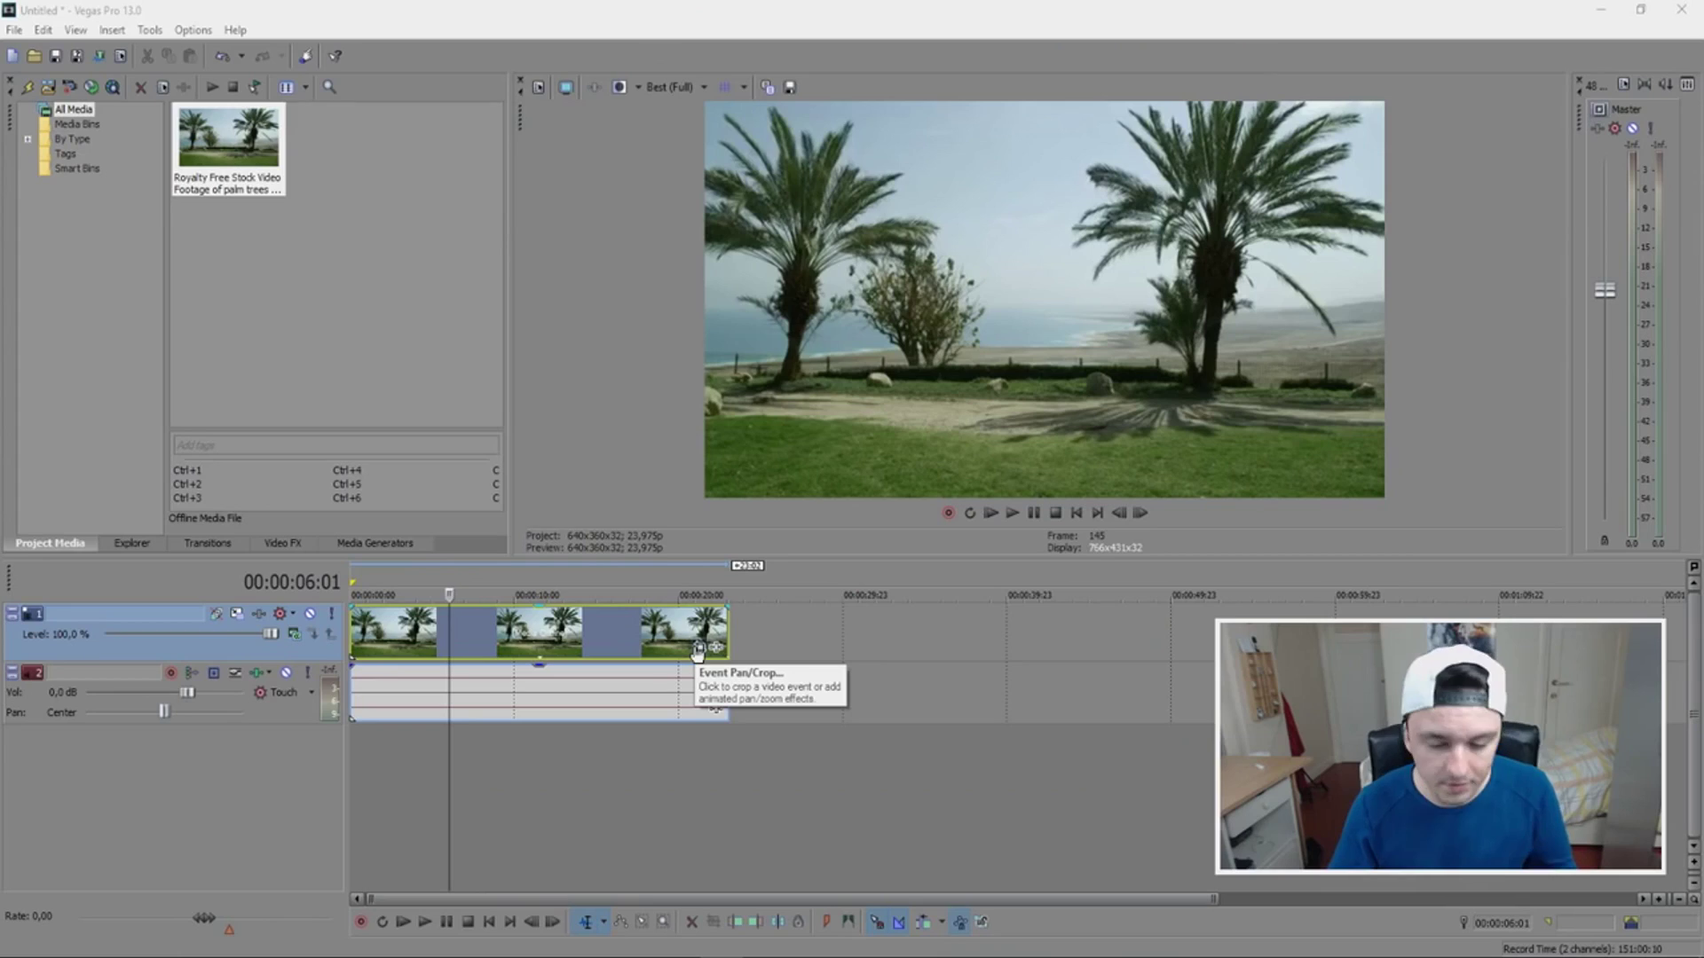
- Crop the palm trees clip vertically to a height of about 279.5 for cinematic black bars, and play it from the start
left_click(657, 342)
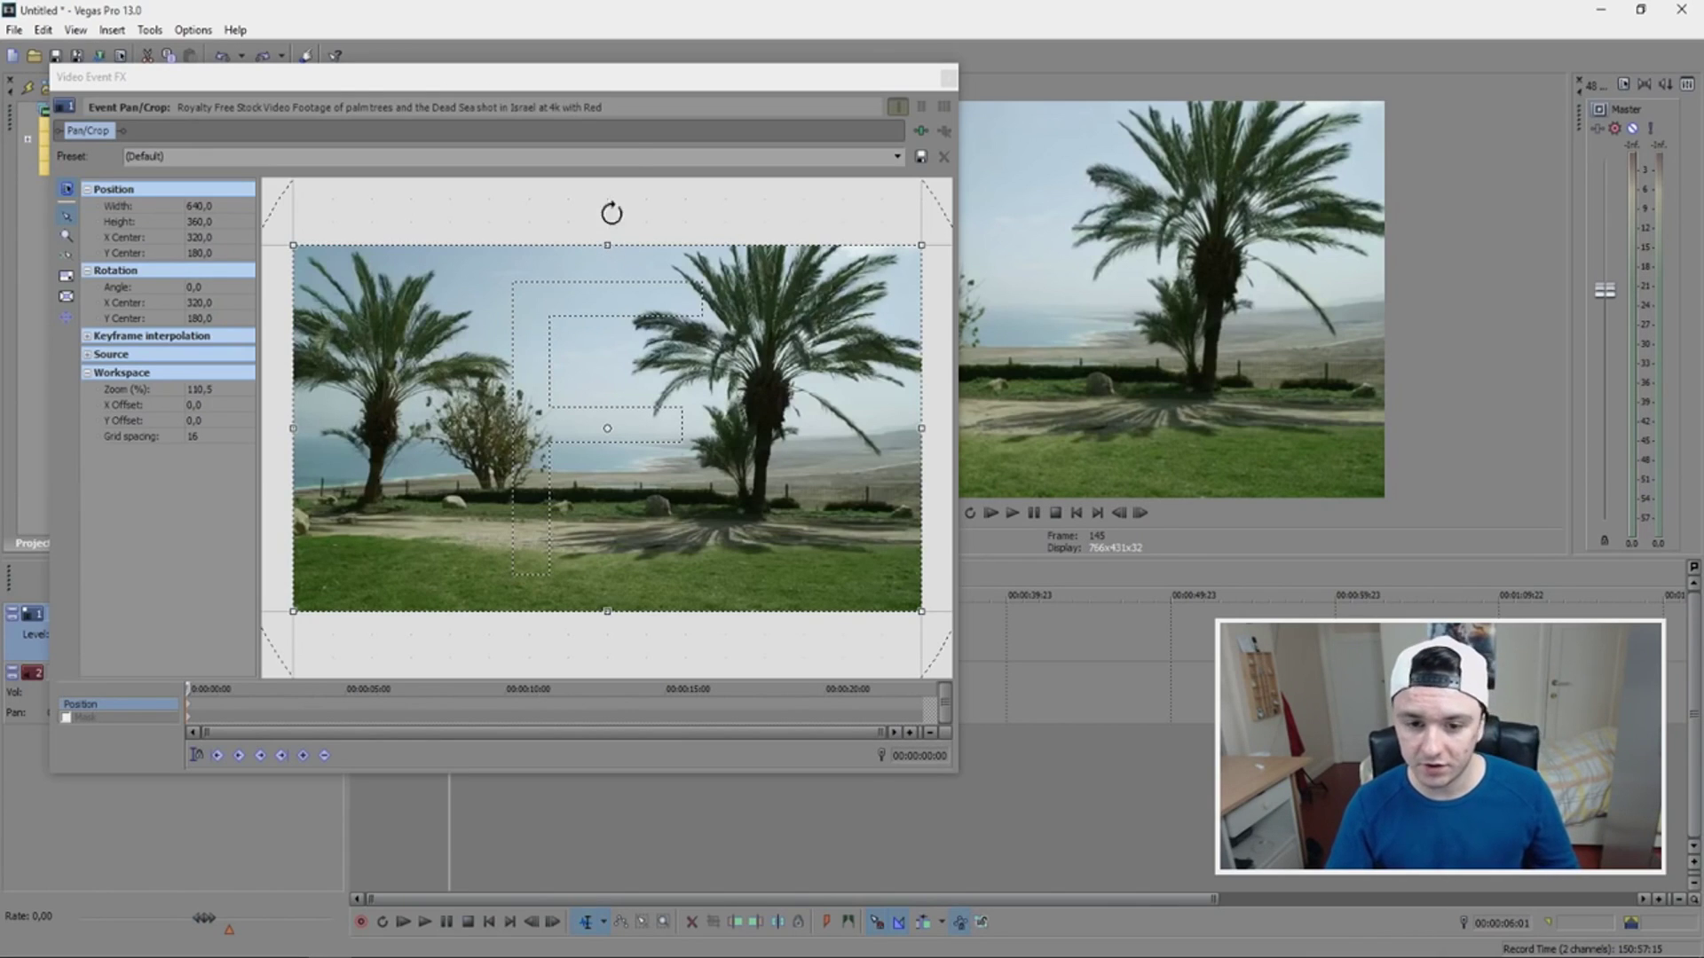
left_click_drag(620, 88, 911, 559)
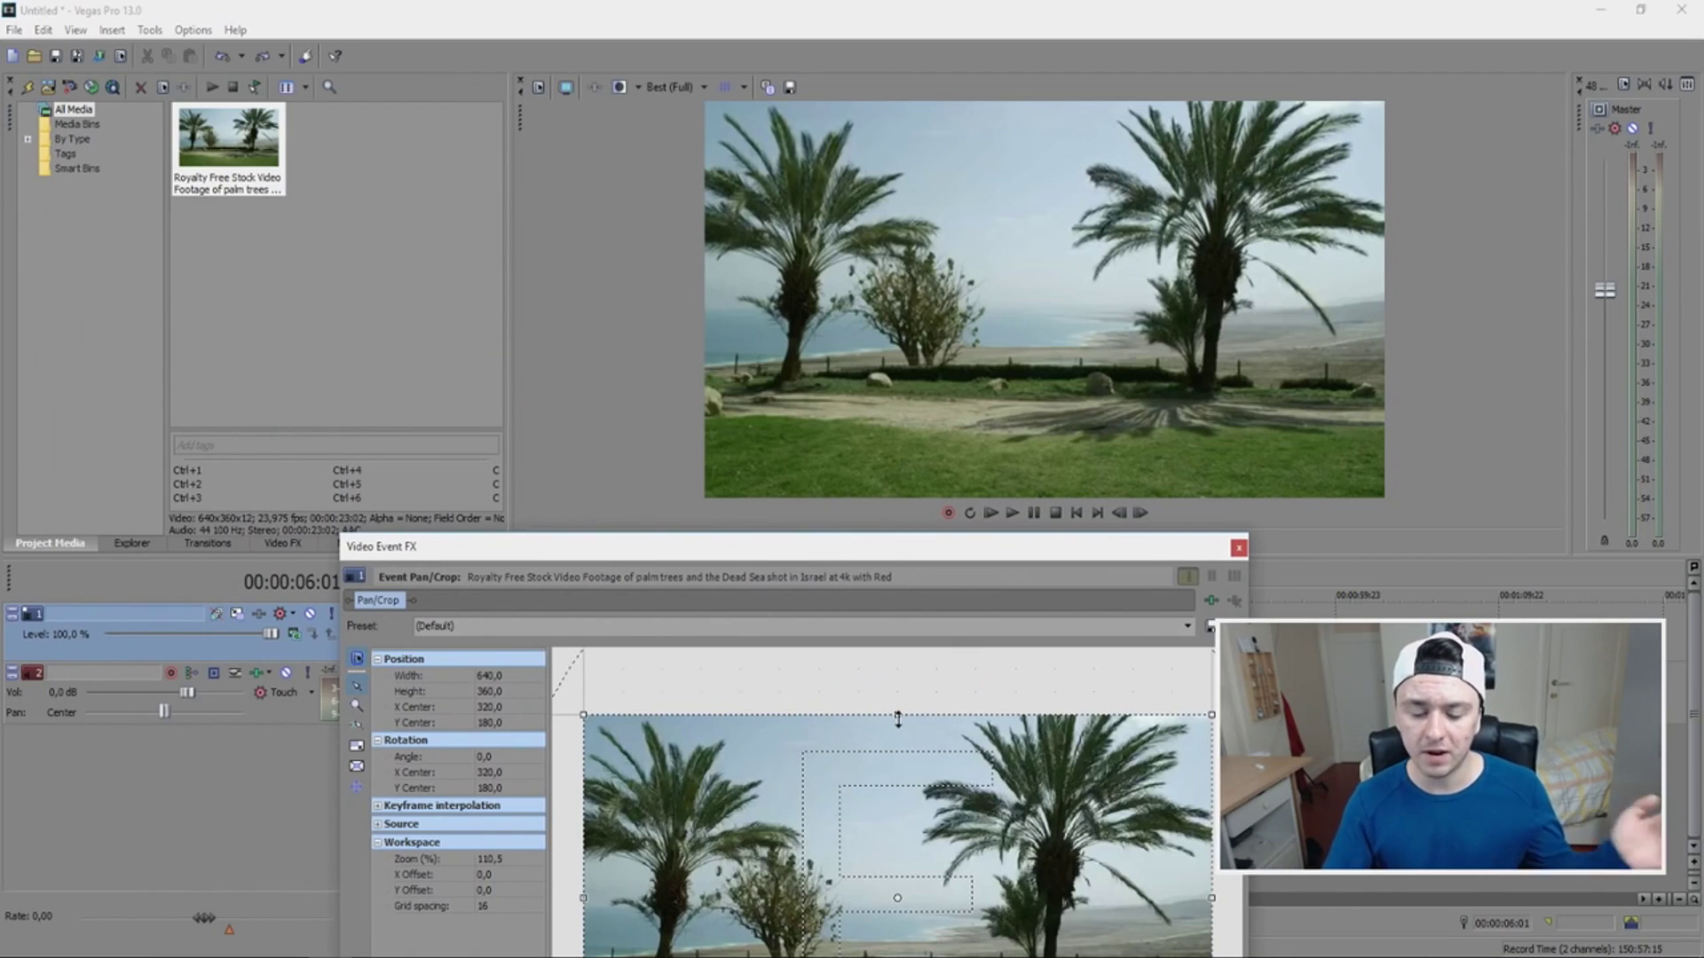
left_click_drag(898, 719, 899, 721)
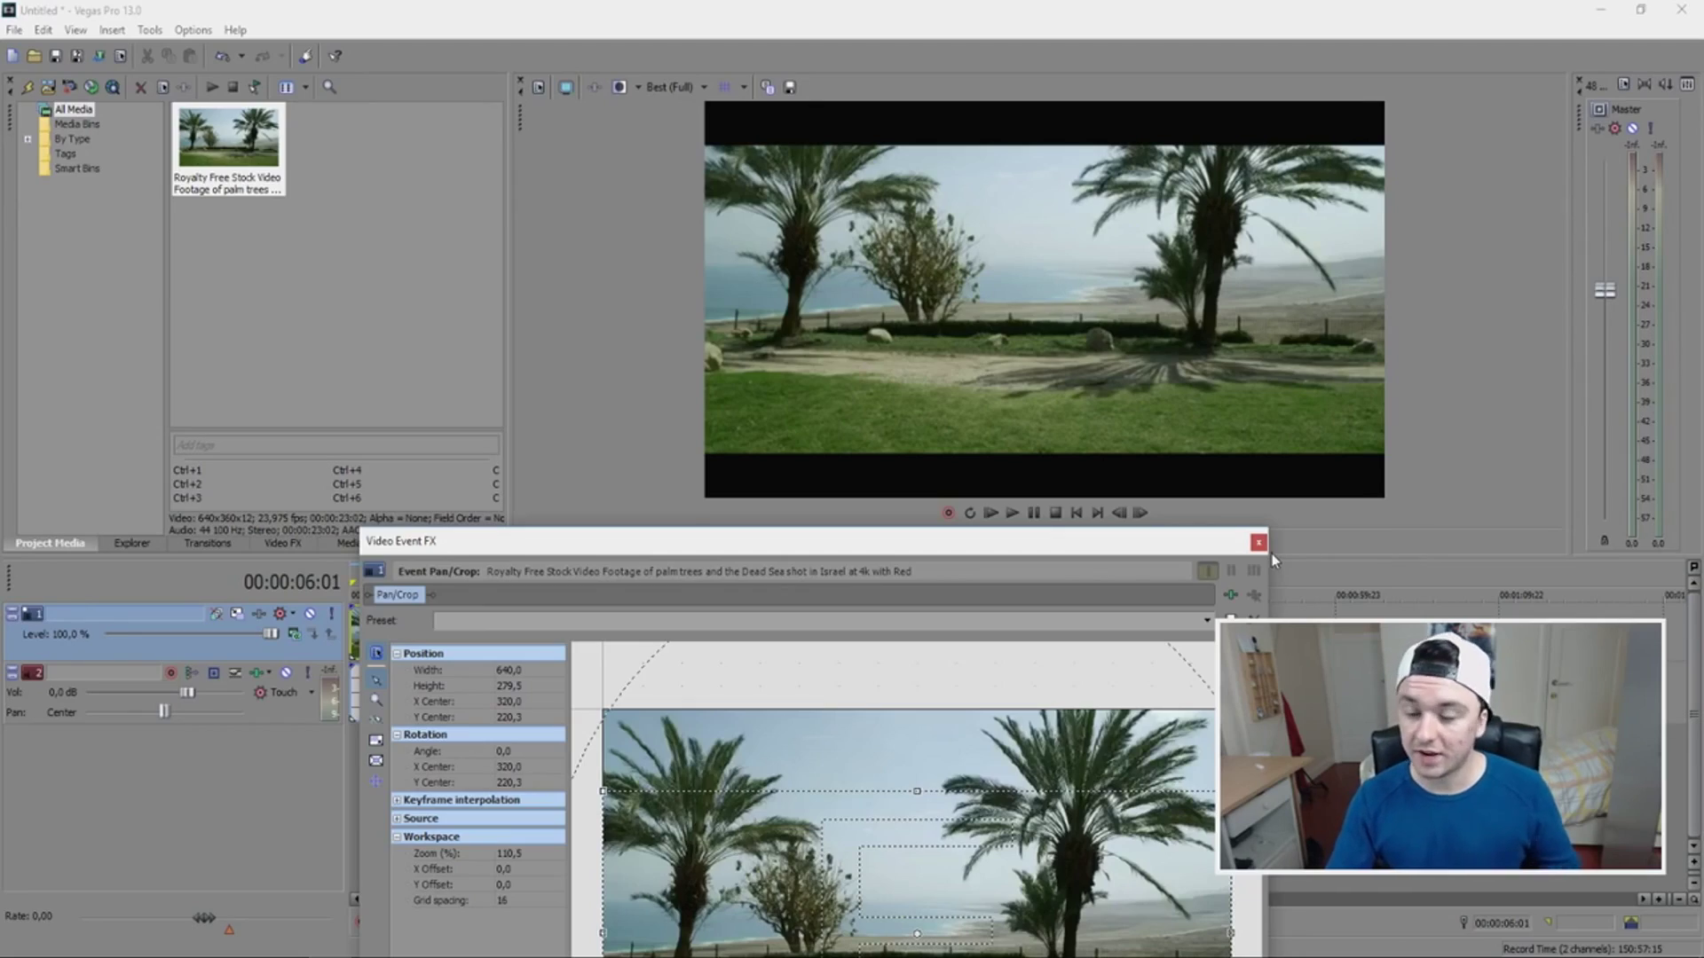
left_click(1259, 543)
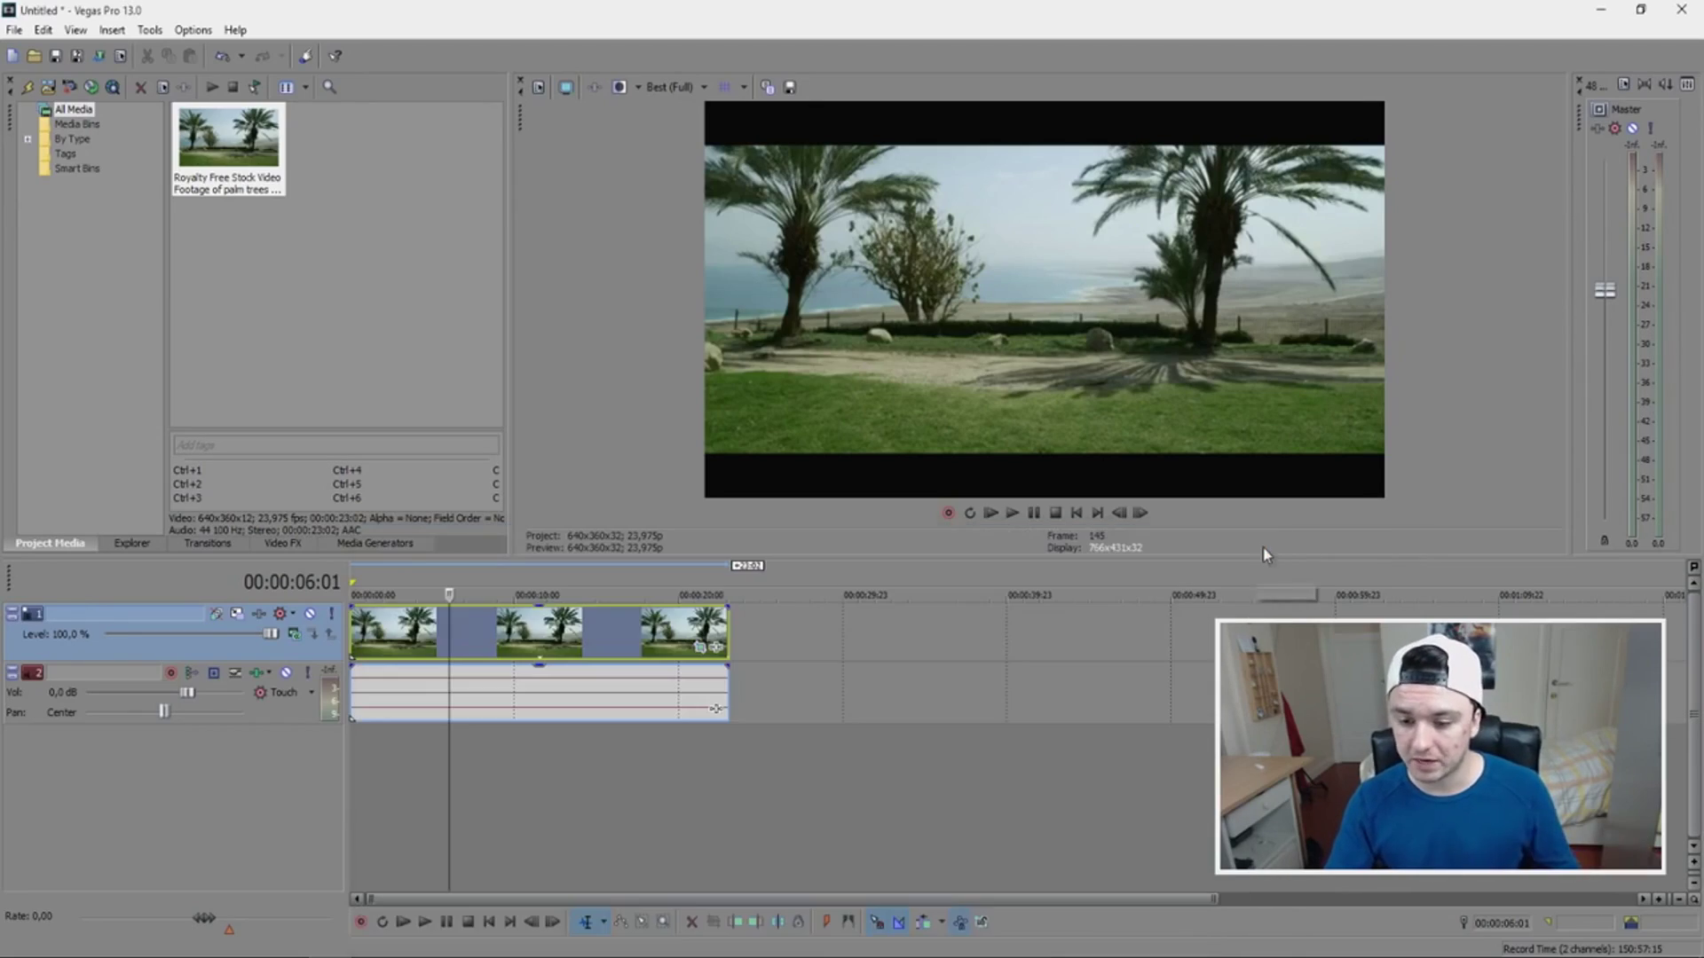
left_click(1077, 514)
key("Up")
key("space")
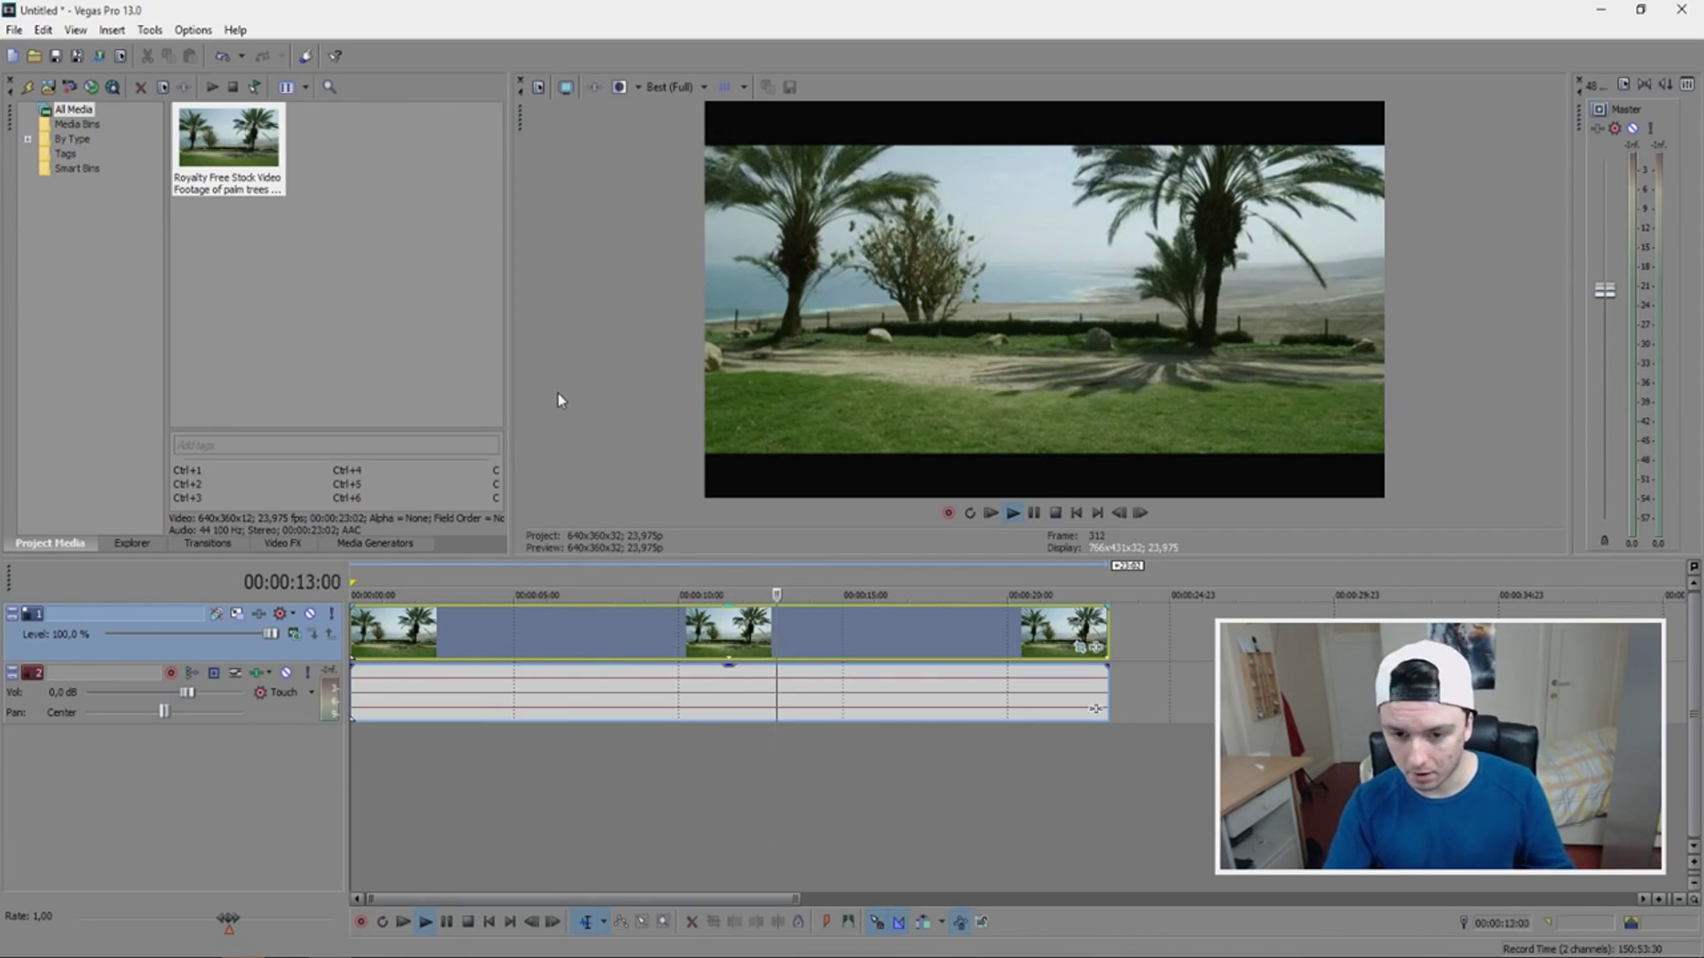
- Tighten the clip's vertical crop to a height of about 273 for thicker black bars
left_click(1080, 647)
left_click_drag(918, 790, 925, 829)
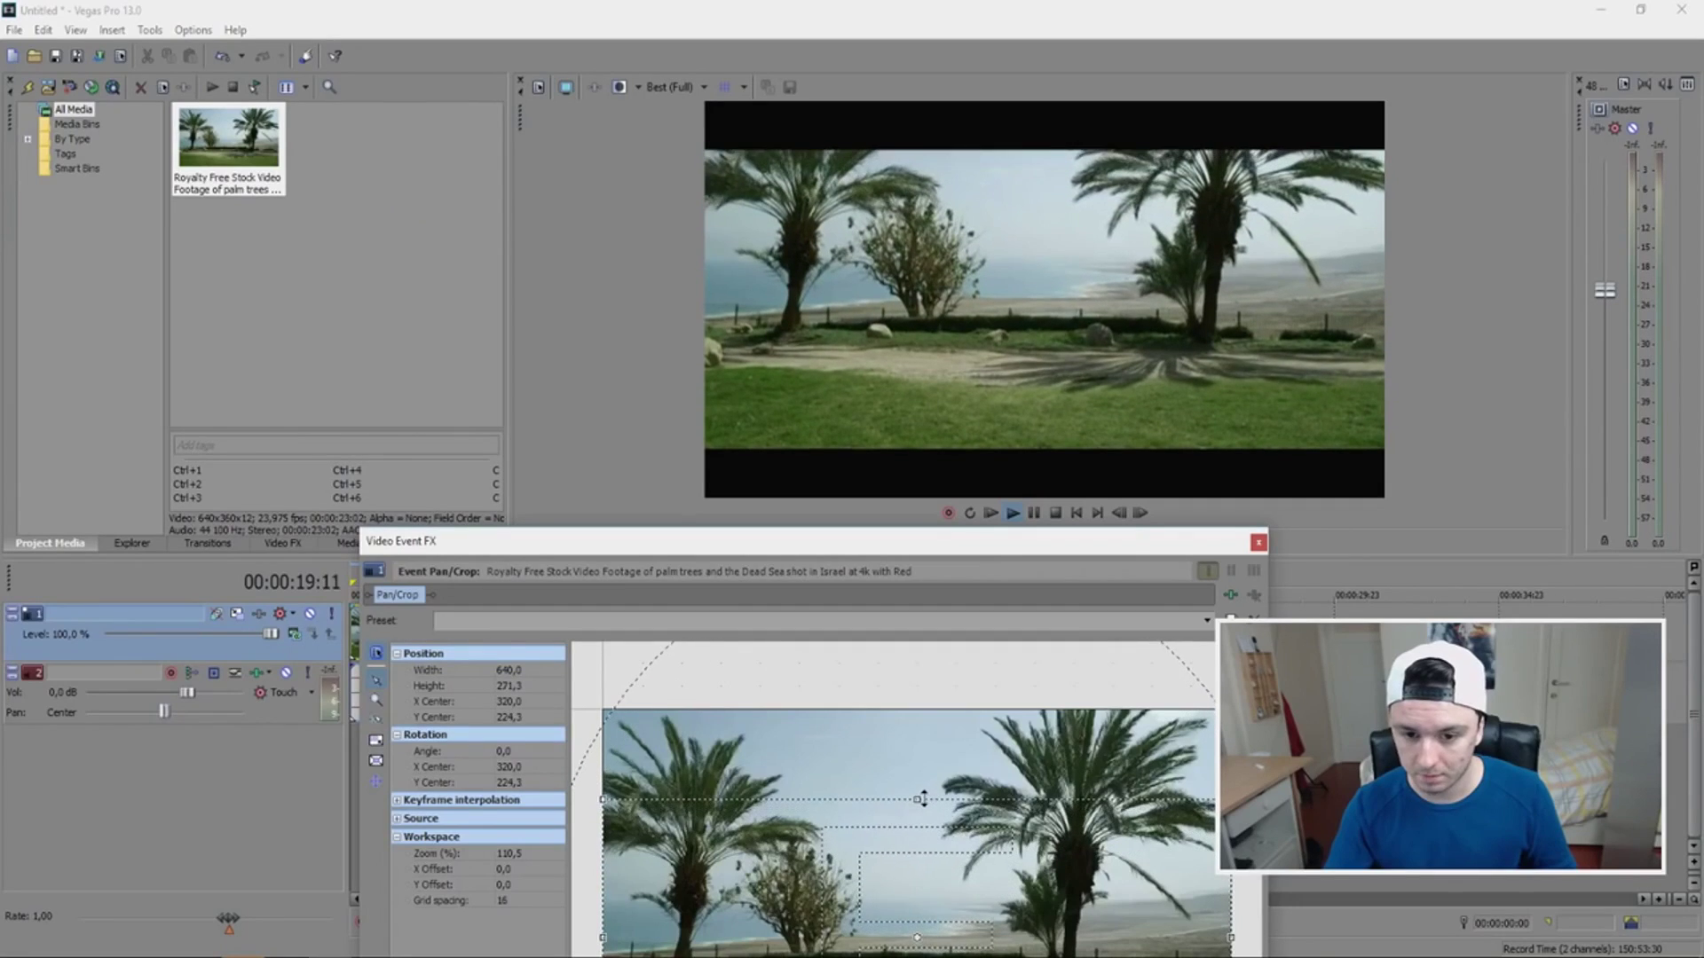
left_click(1258, 542)
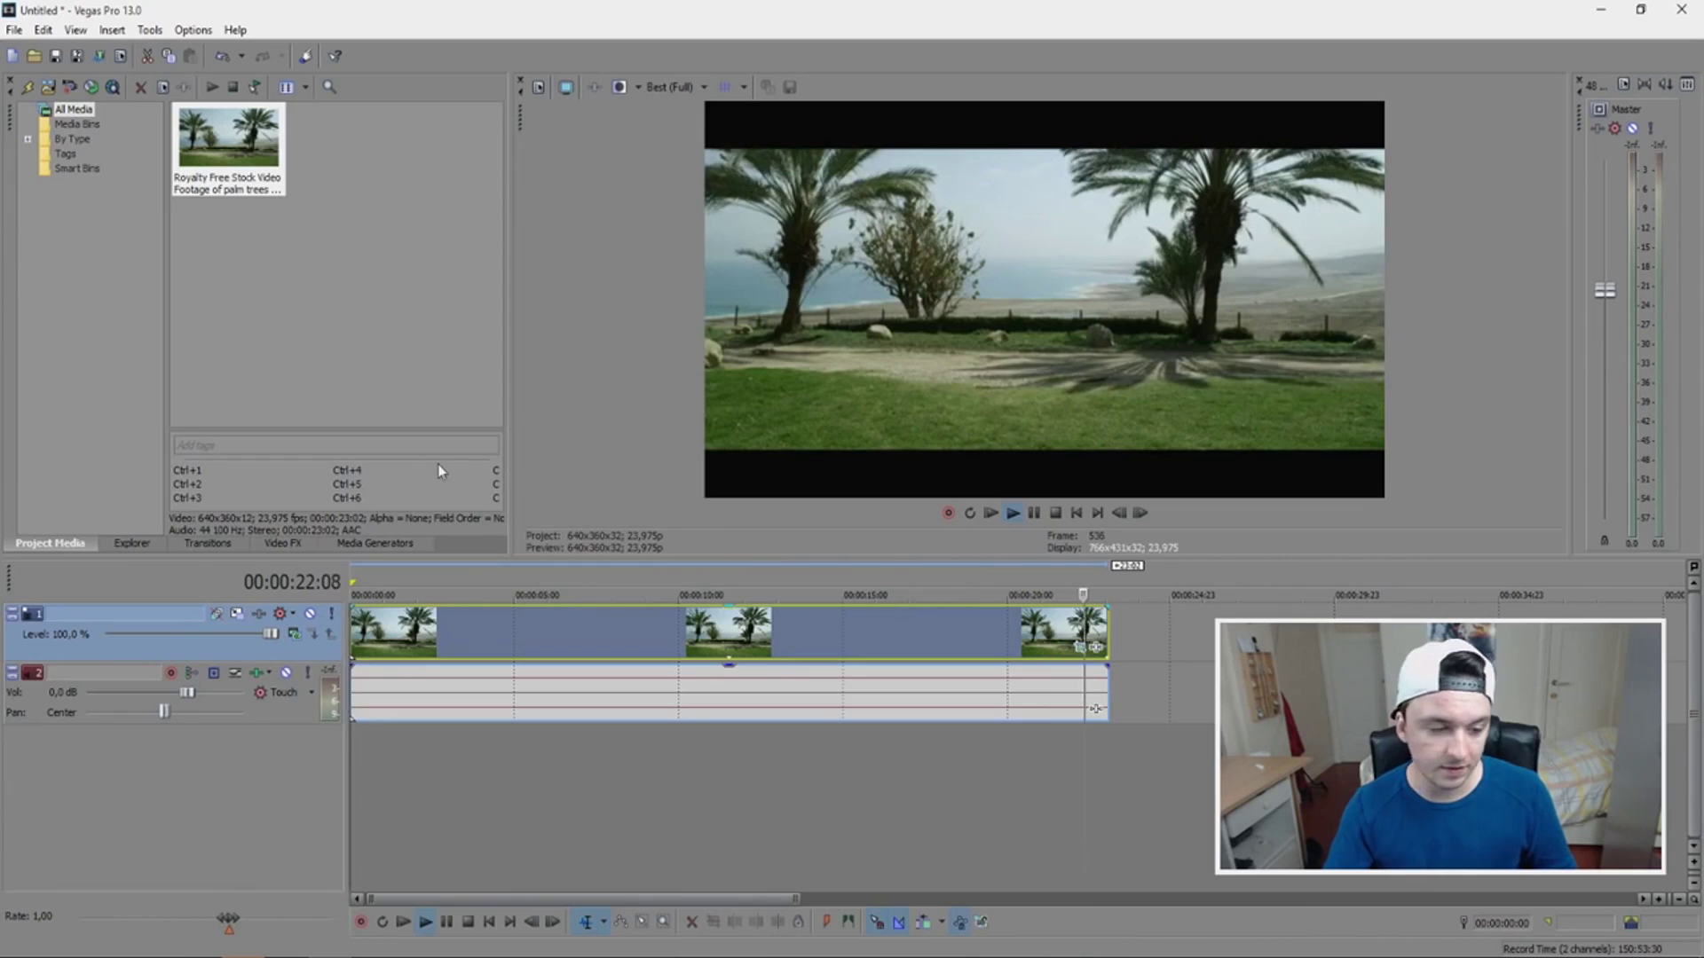
- Apply the default Color Corrector video effect to the palm trees clip
left_click(276, 545)
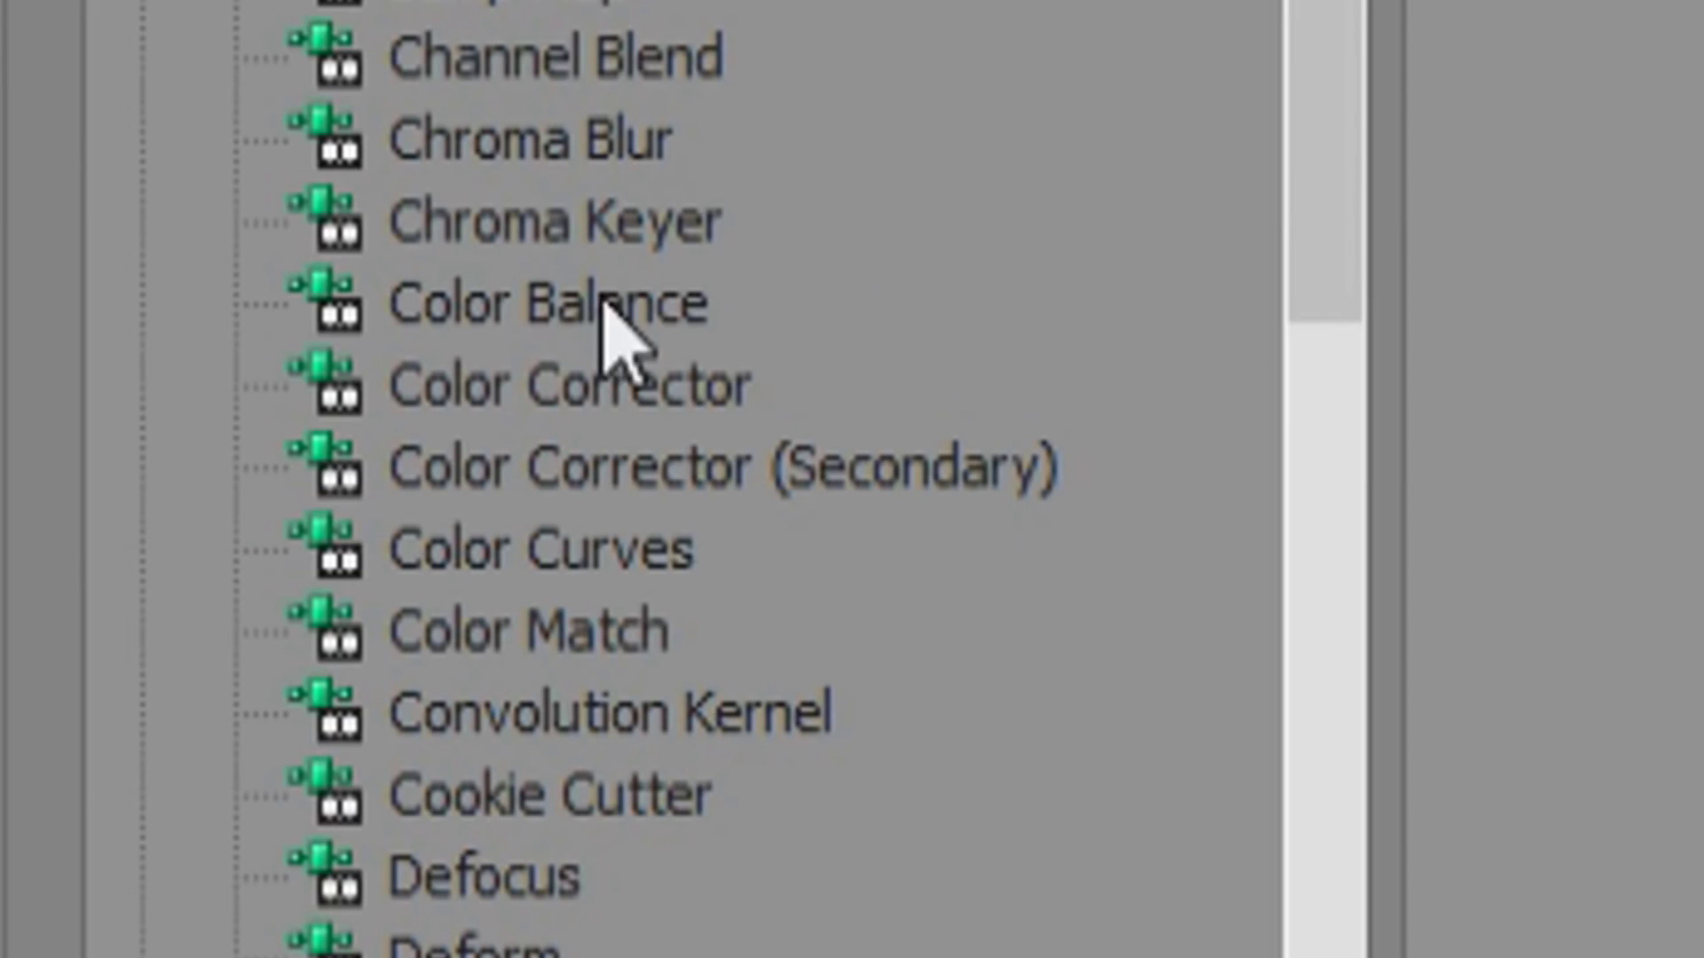
left_click_drag(500, 388, 683, 546)
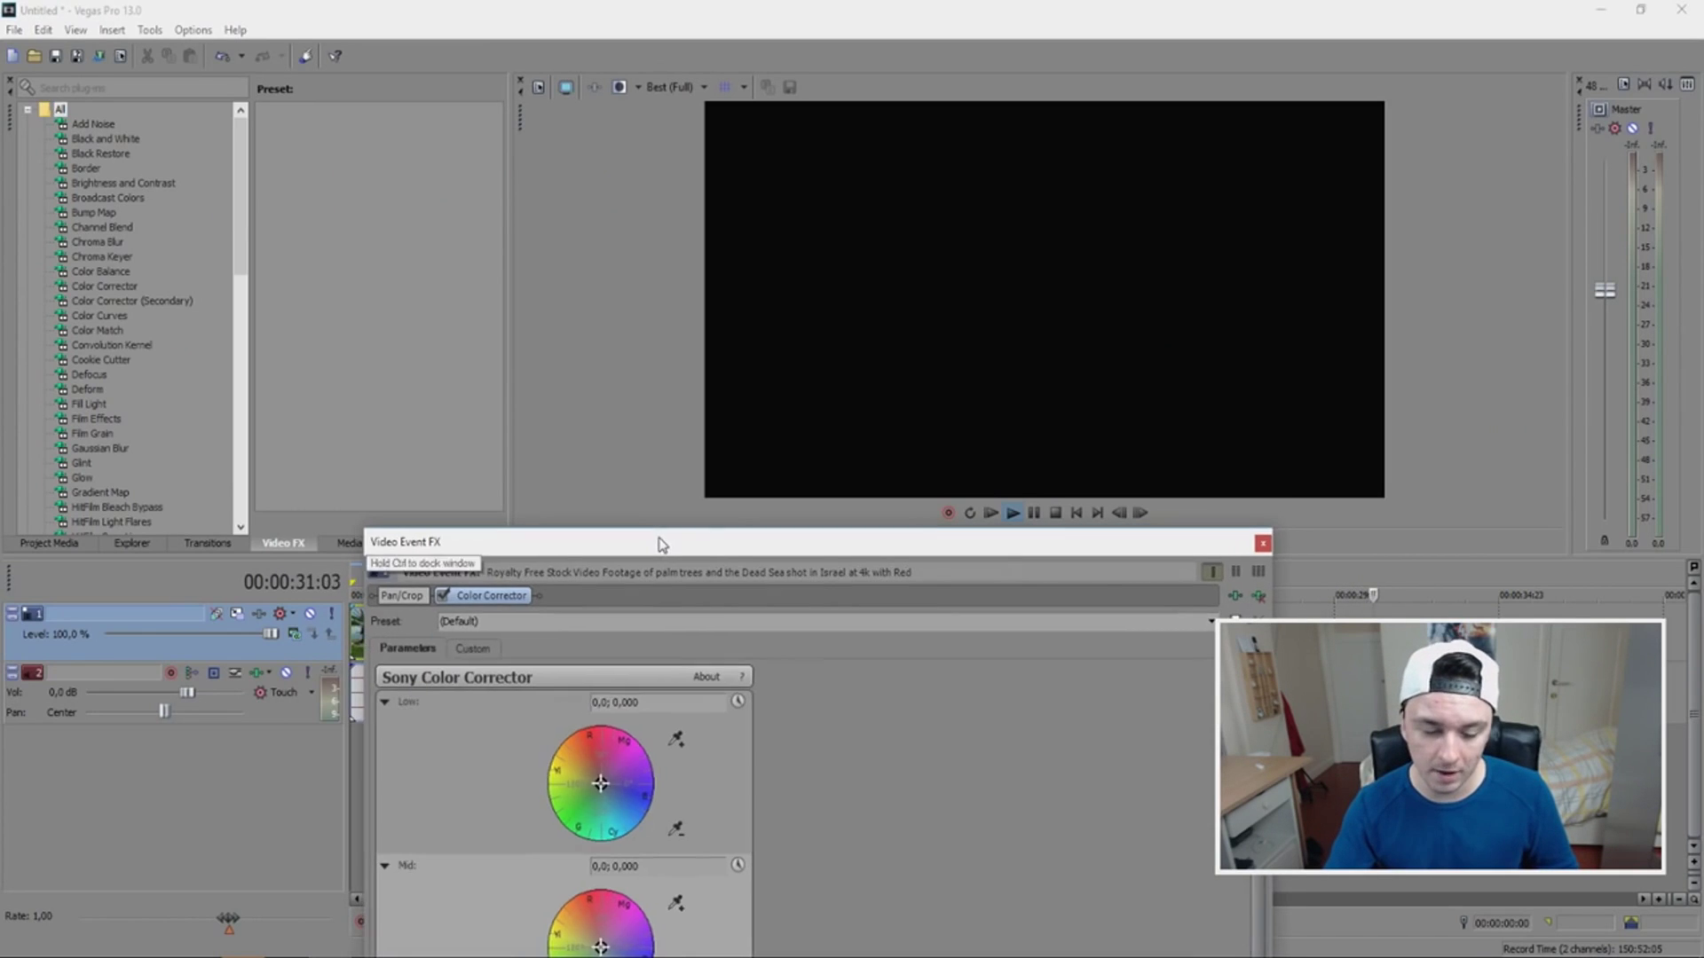
left_click_drag(639, 542, 691, 523)
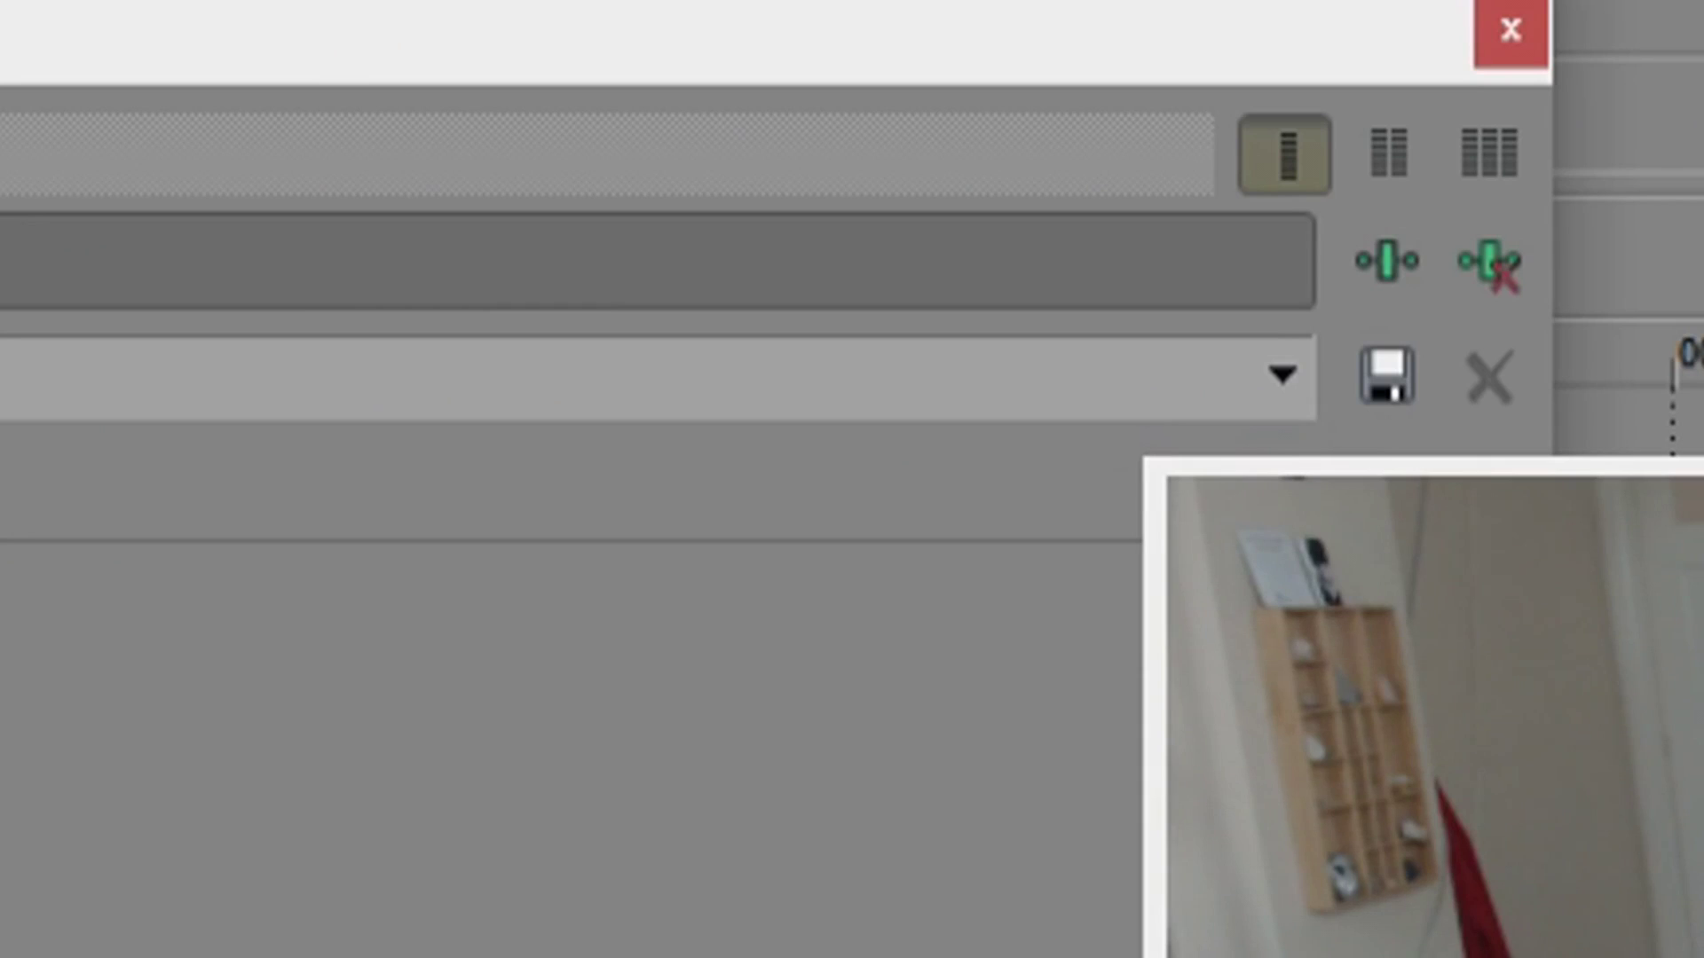
- Apply the Red Midtones preset to the clip's Color Corrector
left_click(1283, 377)
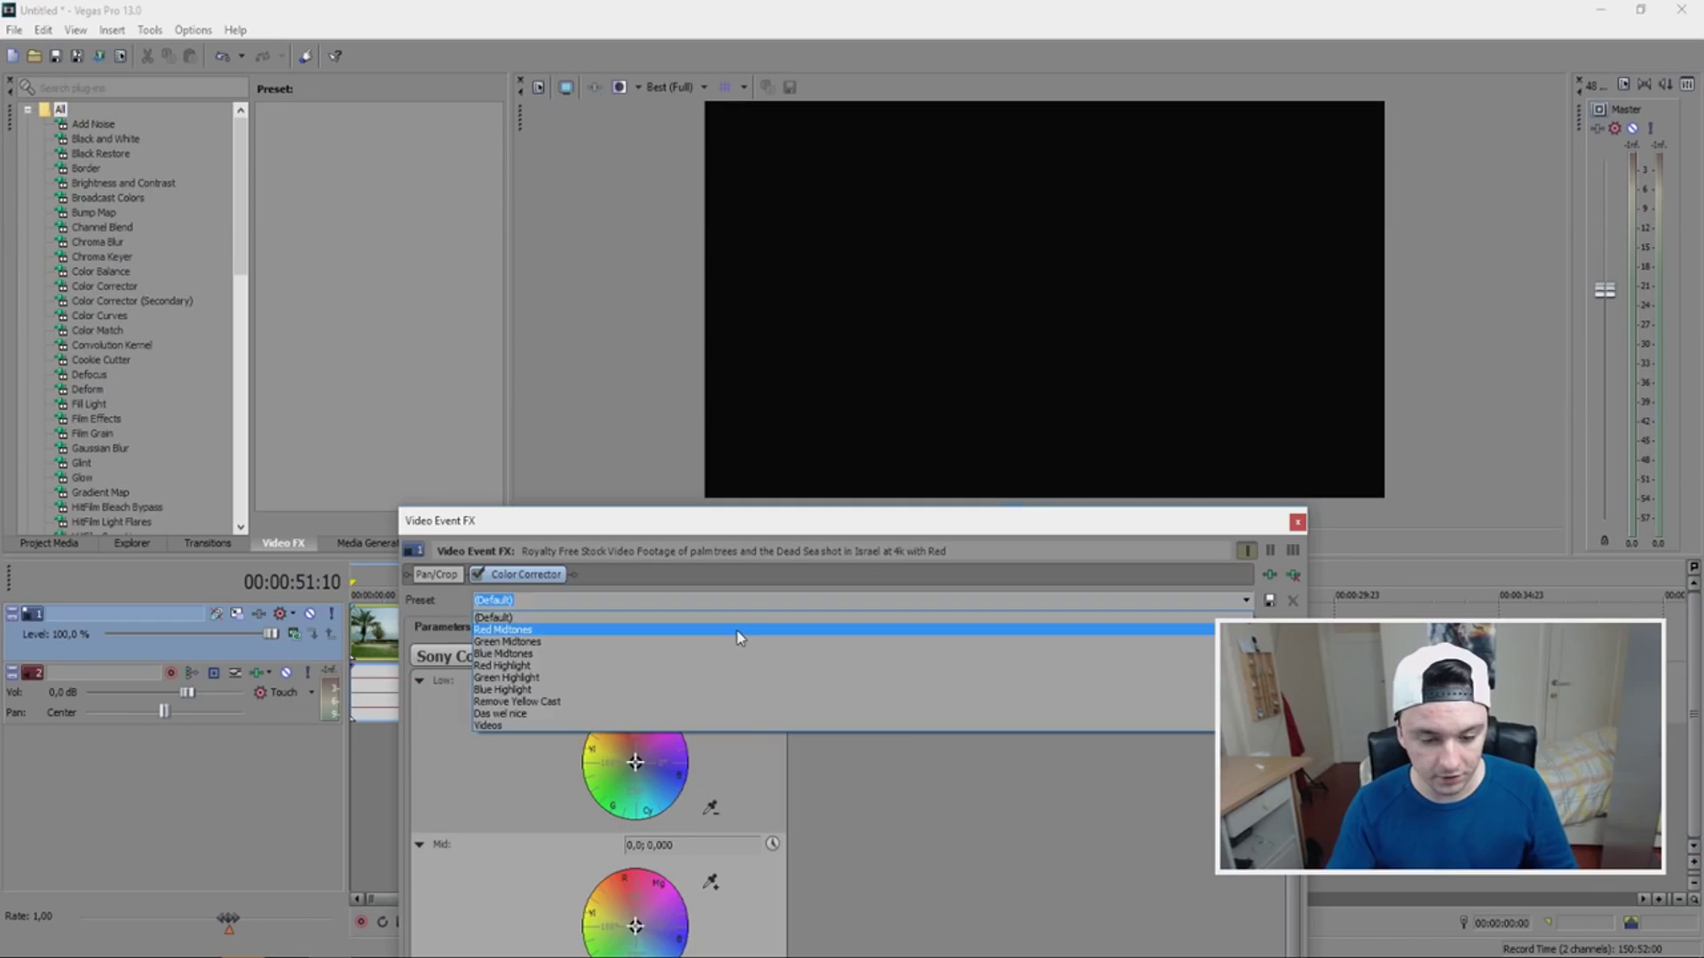
left_click(1400, 173)
left_click_drag(817, 526, 925, 633)
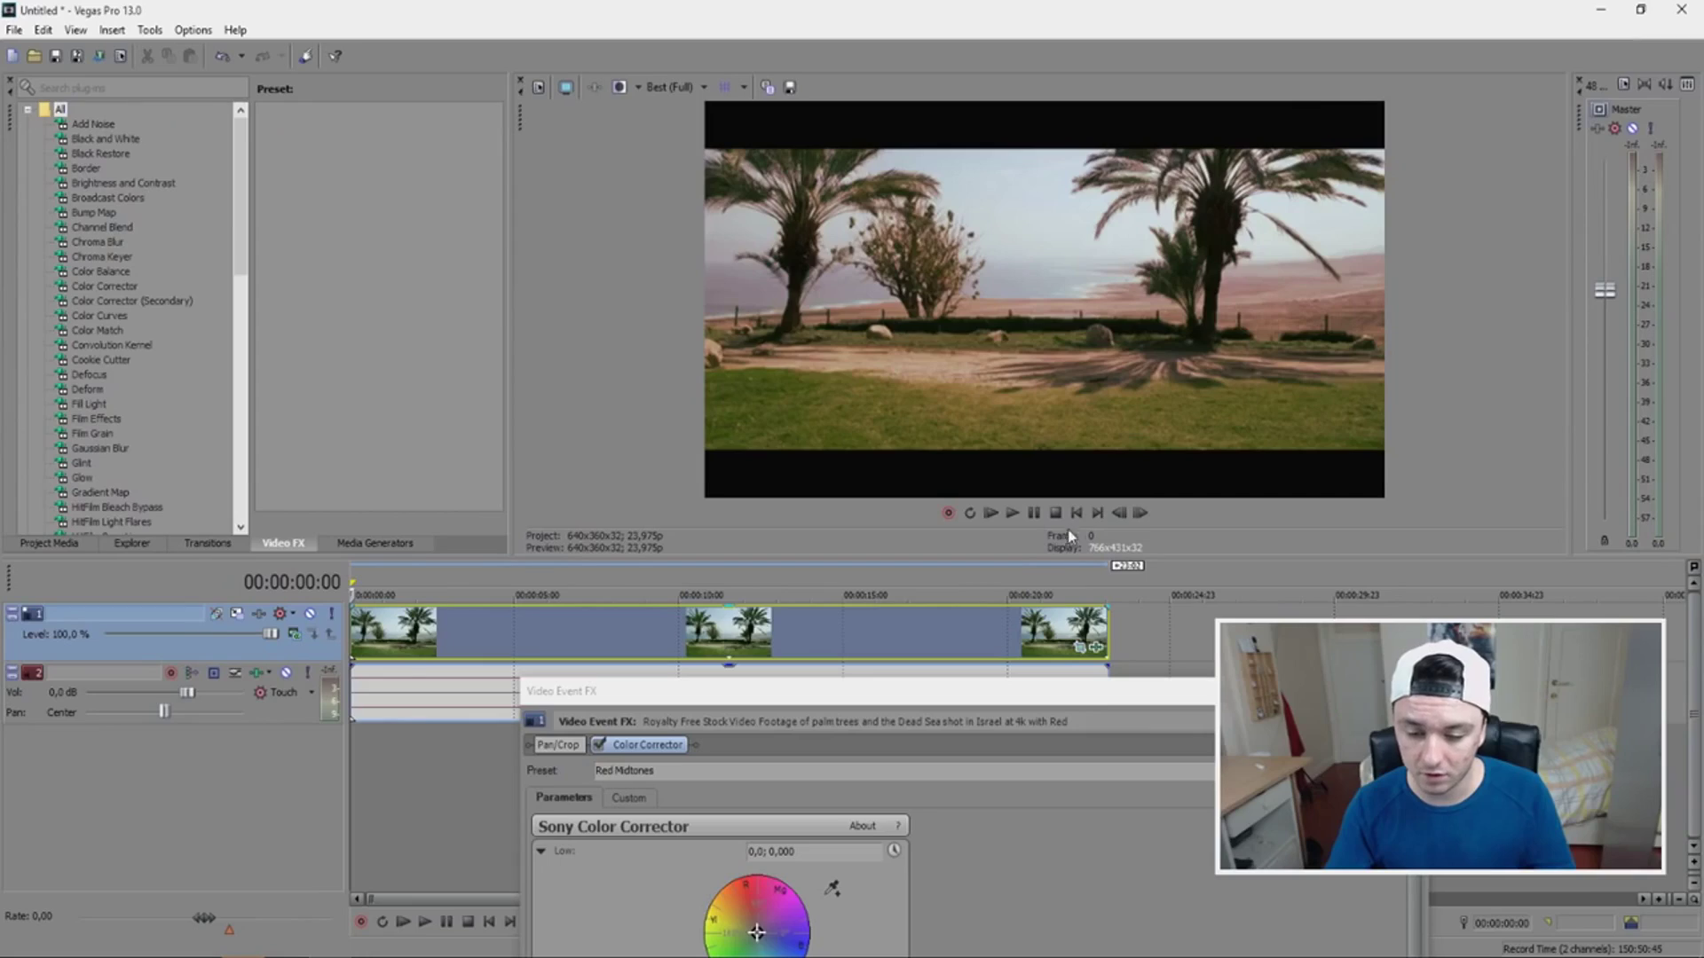
- Try the Videos and Das wel nice presets in the Color Corrector and return to Red Midtones
left_click_drag(965, 689, 968, 507)
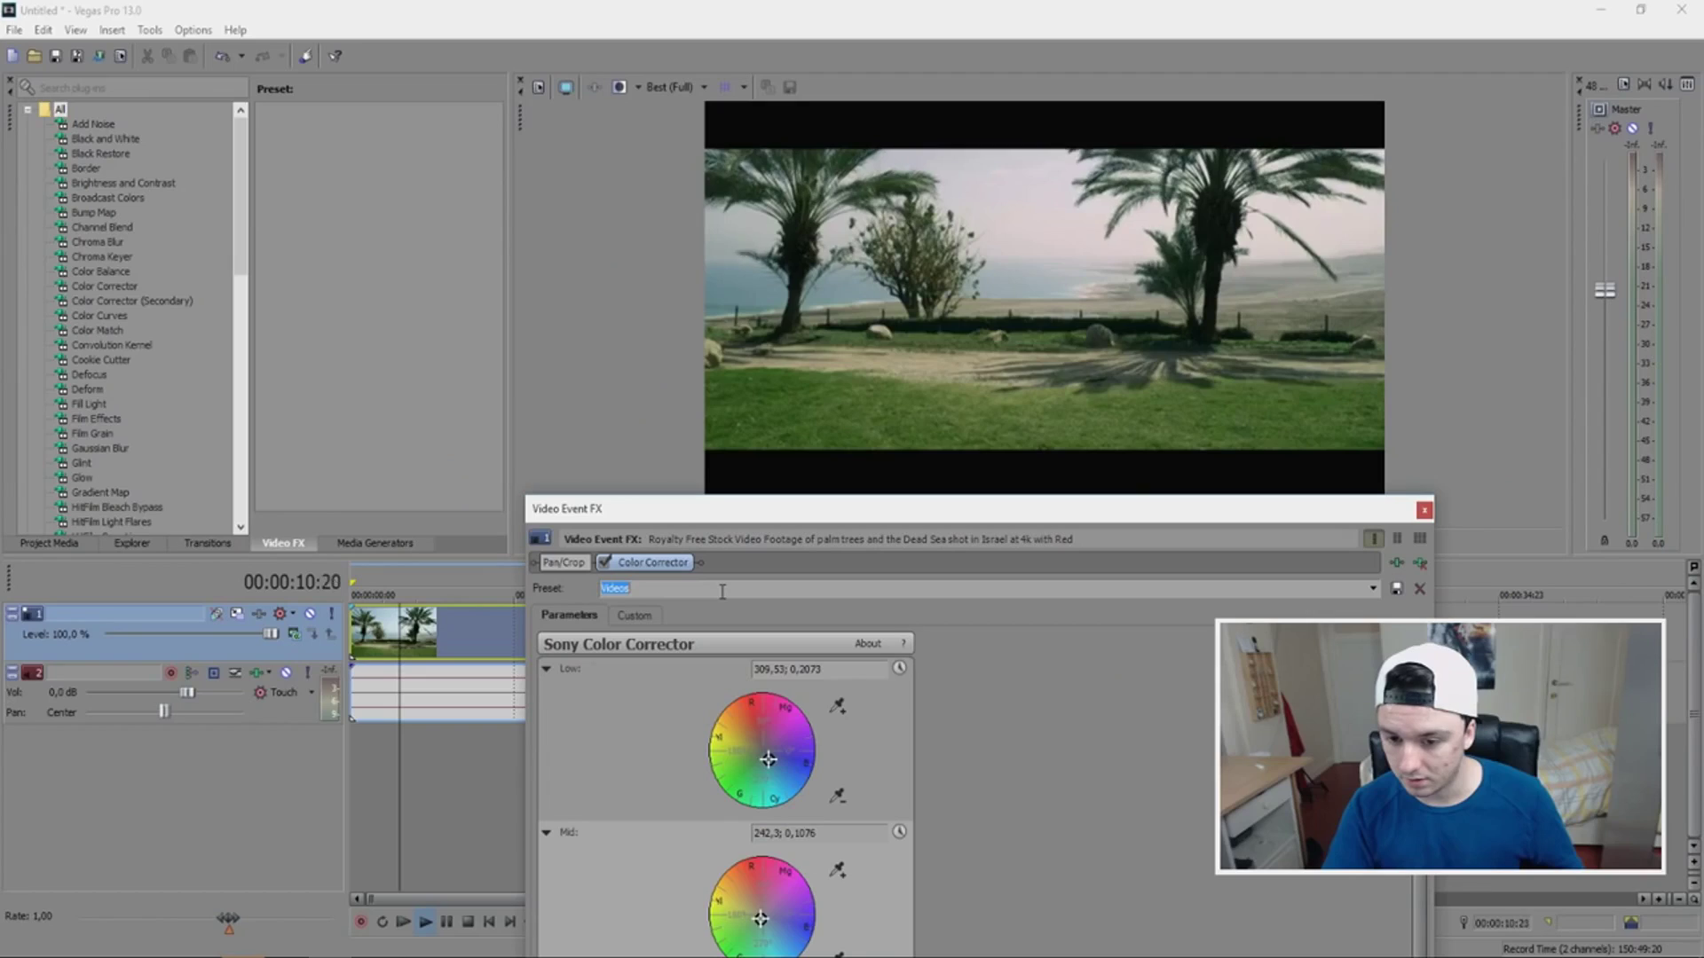
key("Up")
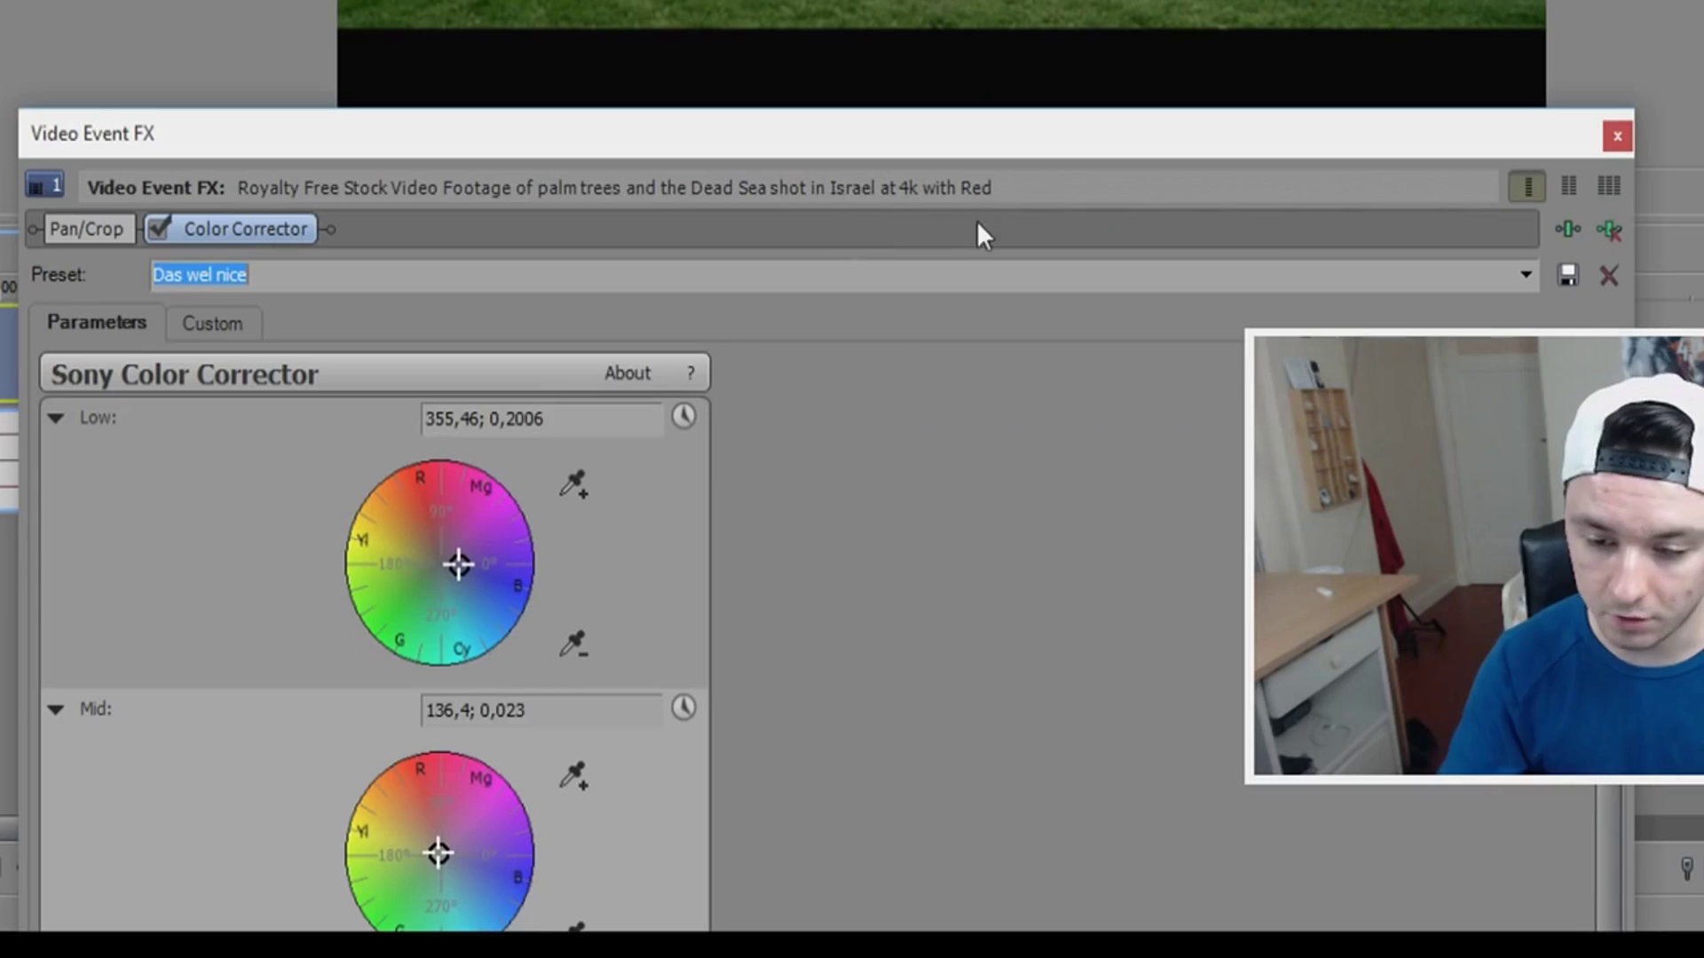
left_click(1526, 274)
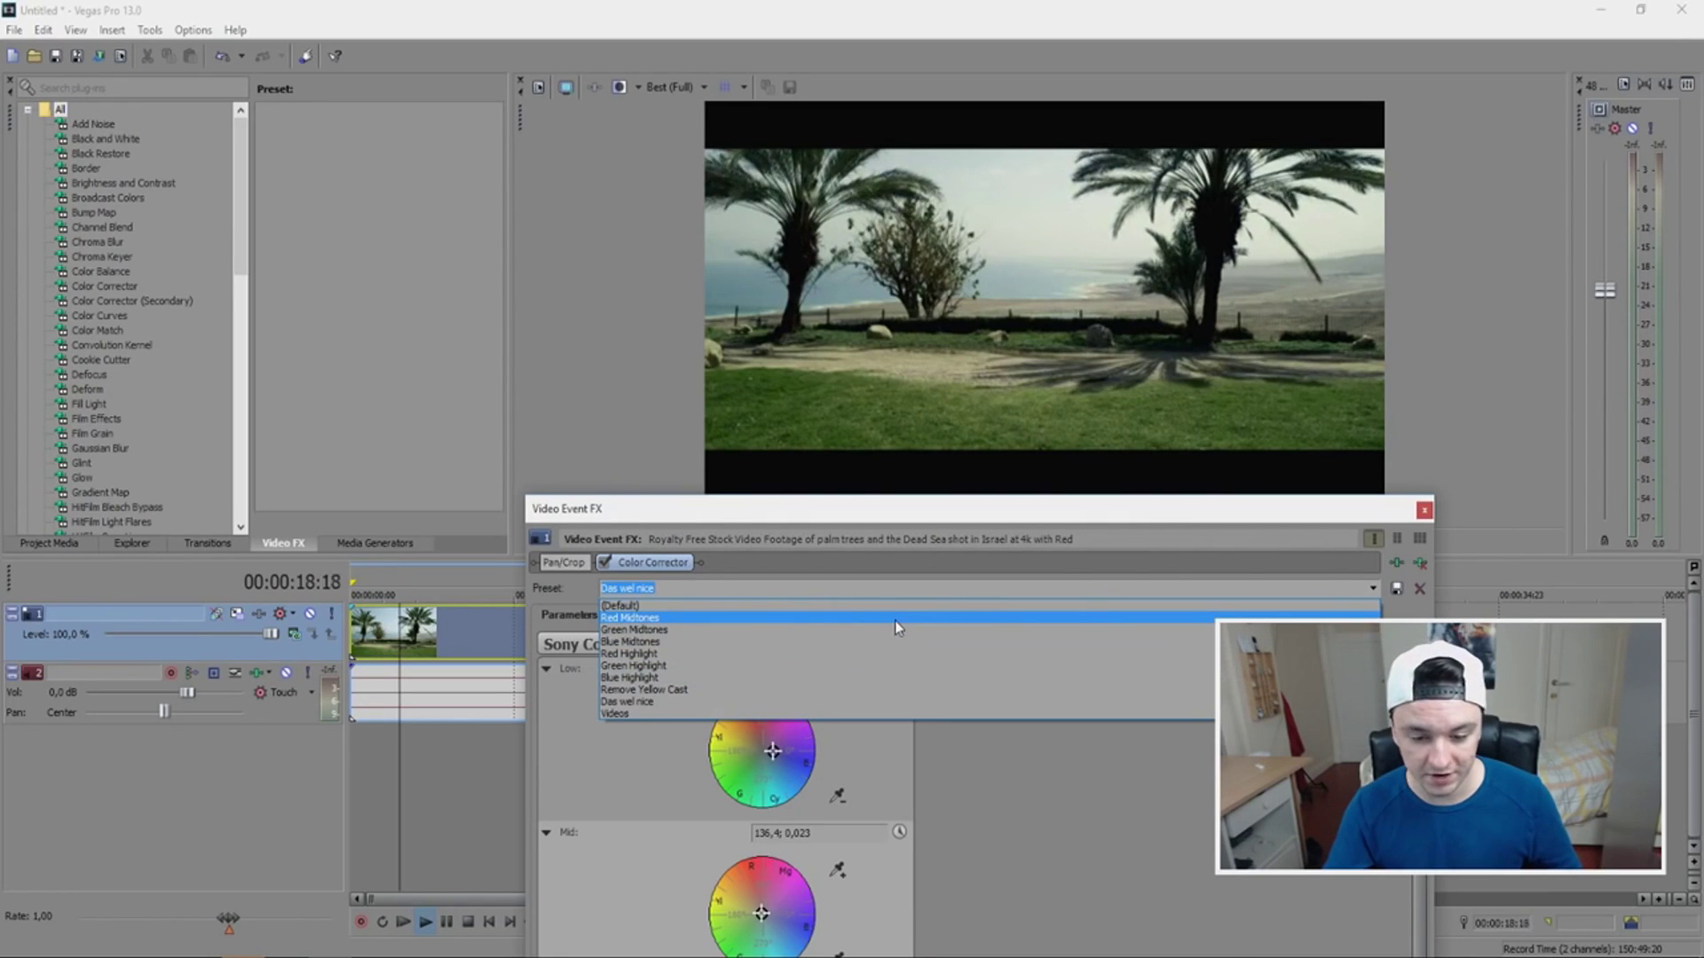
left_click(895, 618)
key("Escape")
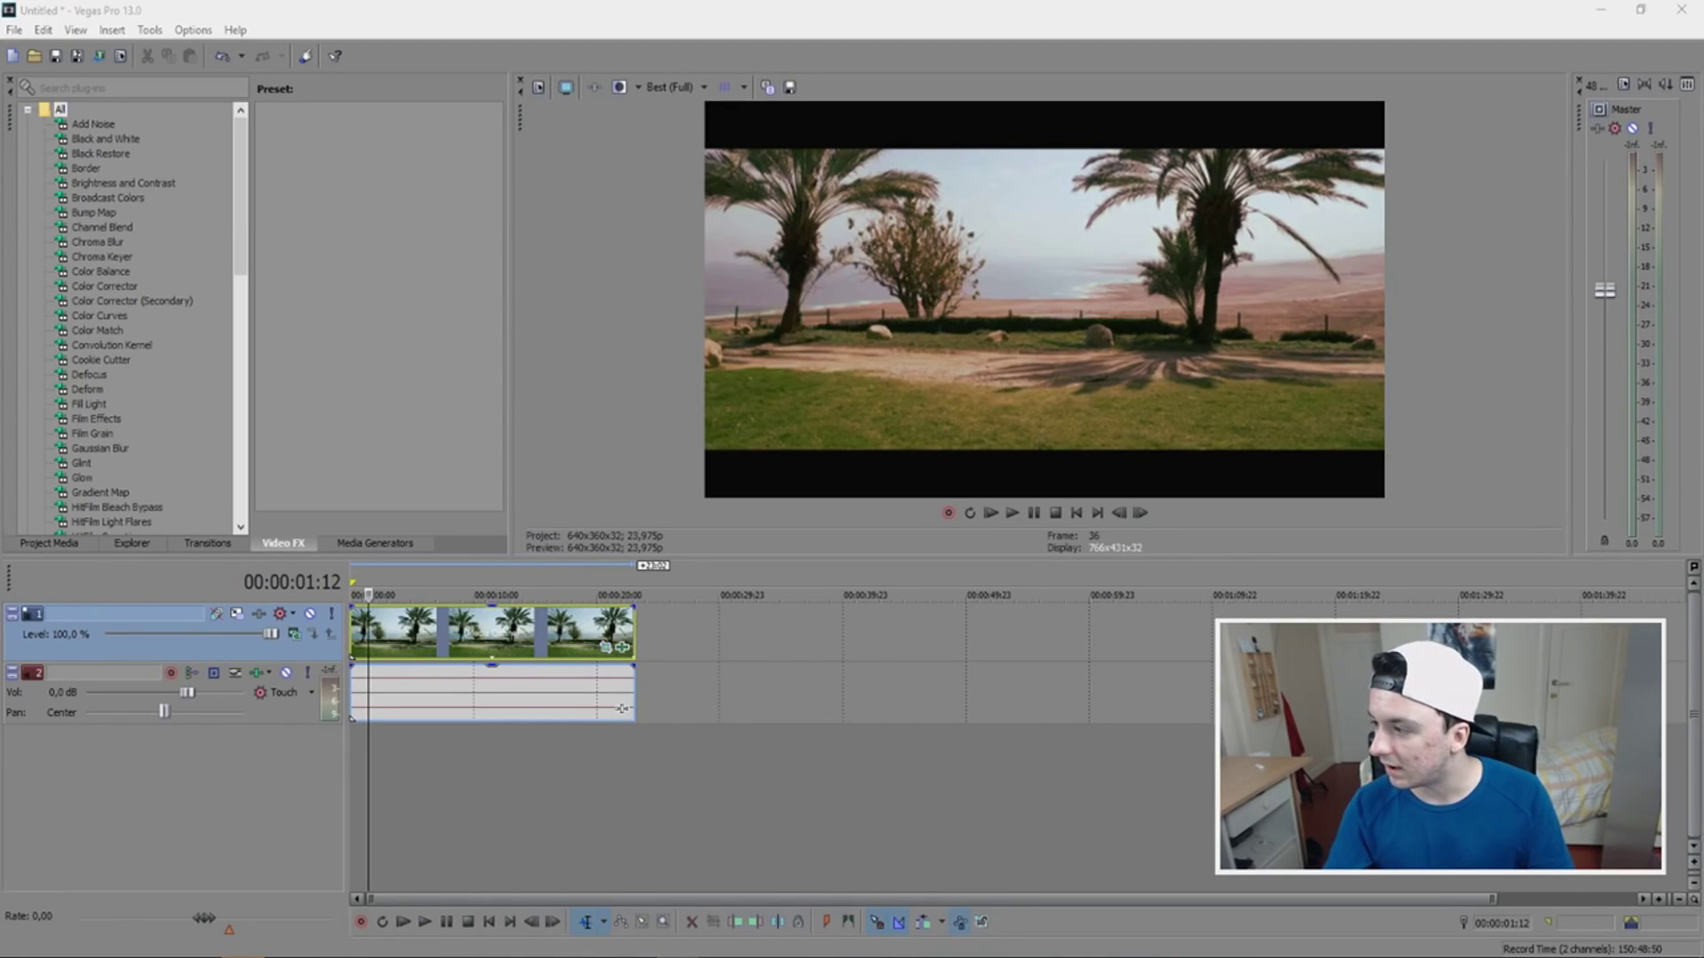
- Add a second palm trees clip after a gap behind the first, and open the first clip's Pan/Crop settings
left_click_drag(1147, 404, 794, 661)
left_click(804, 657)
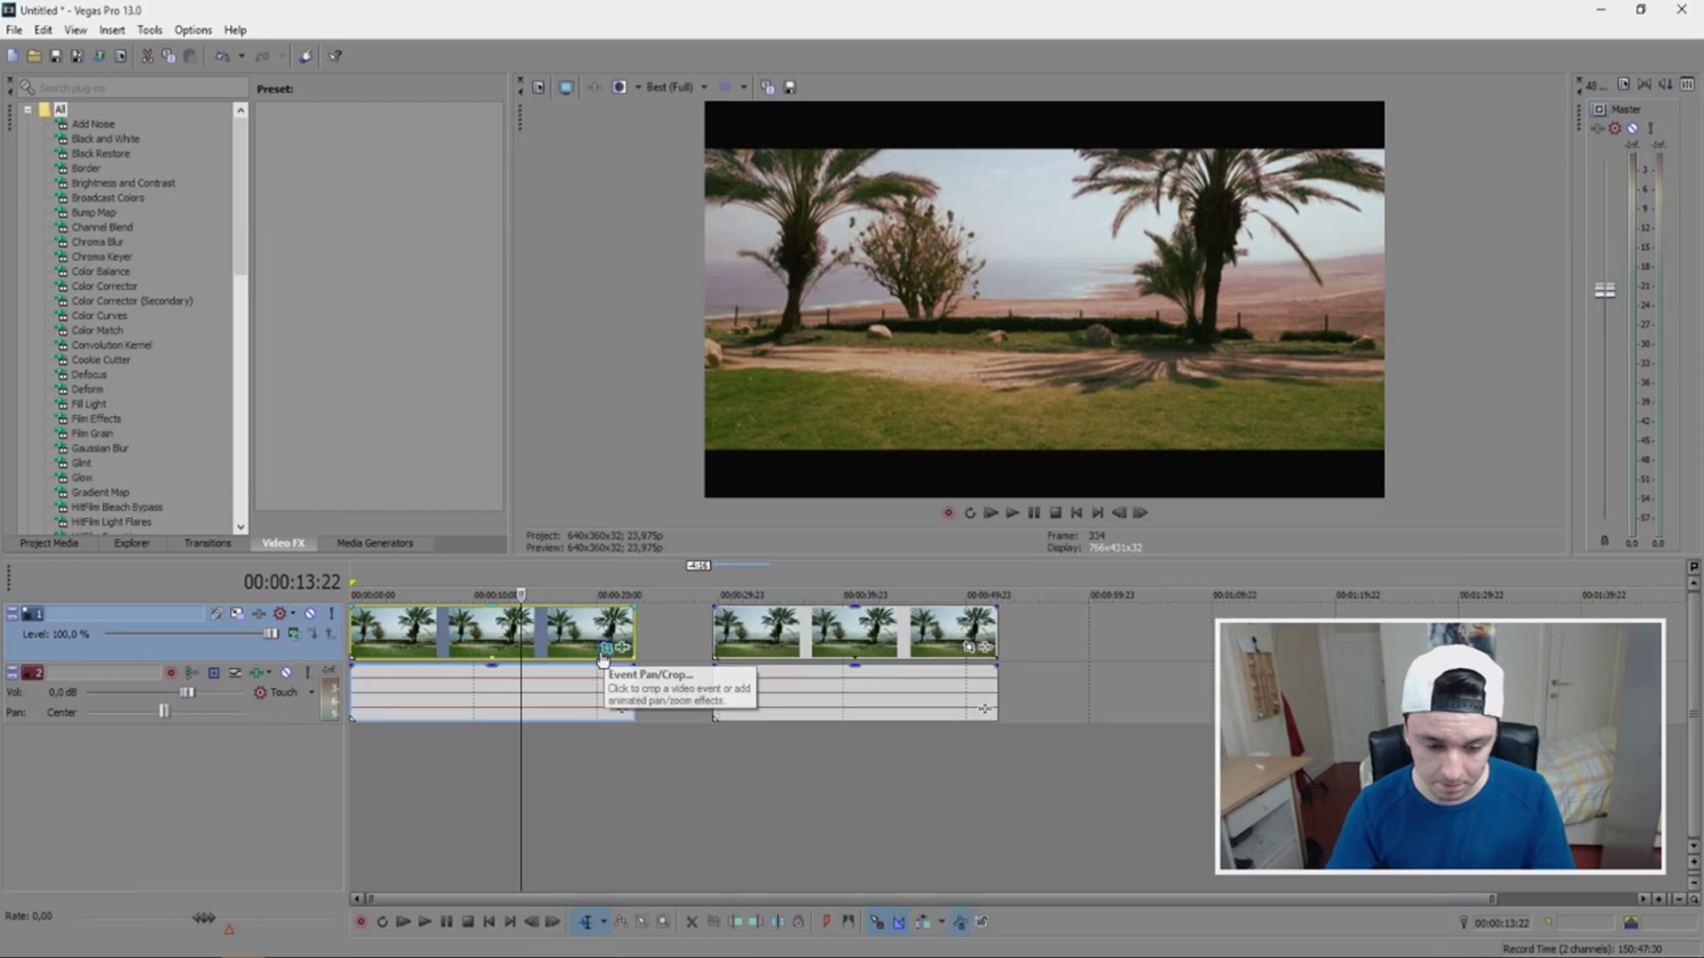
left_click(609, 654)
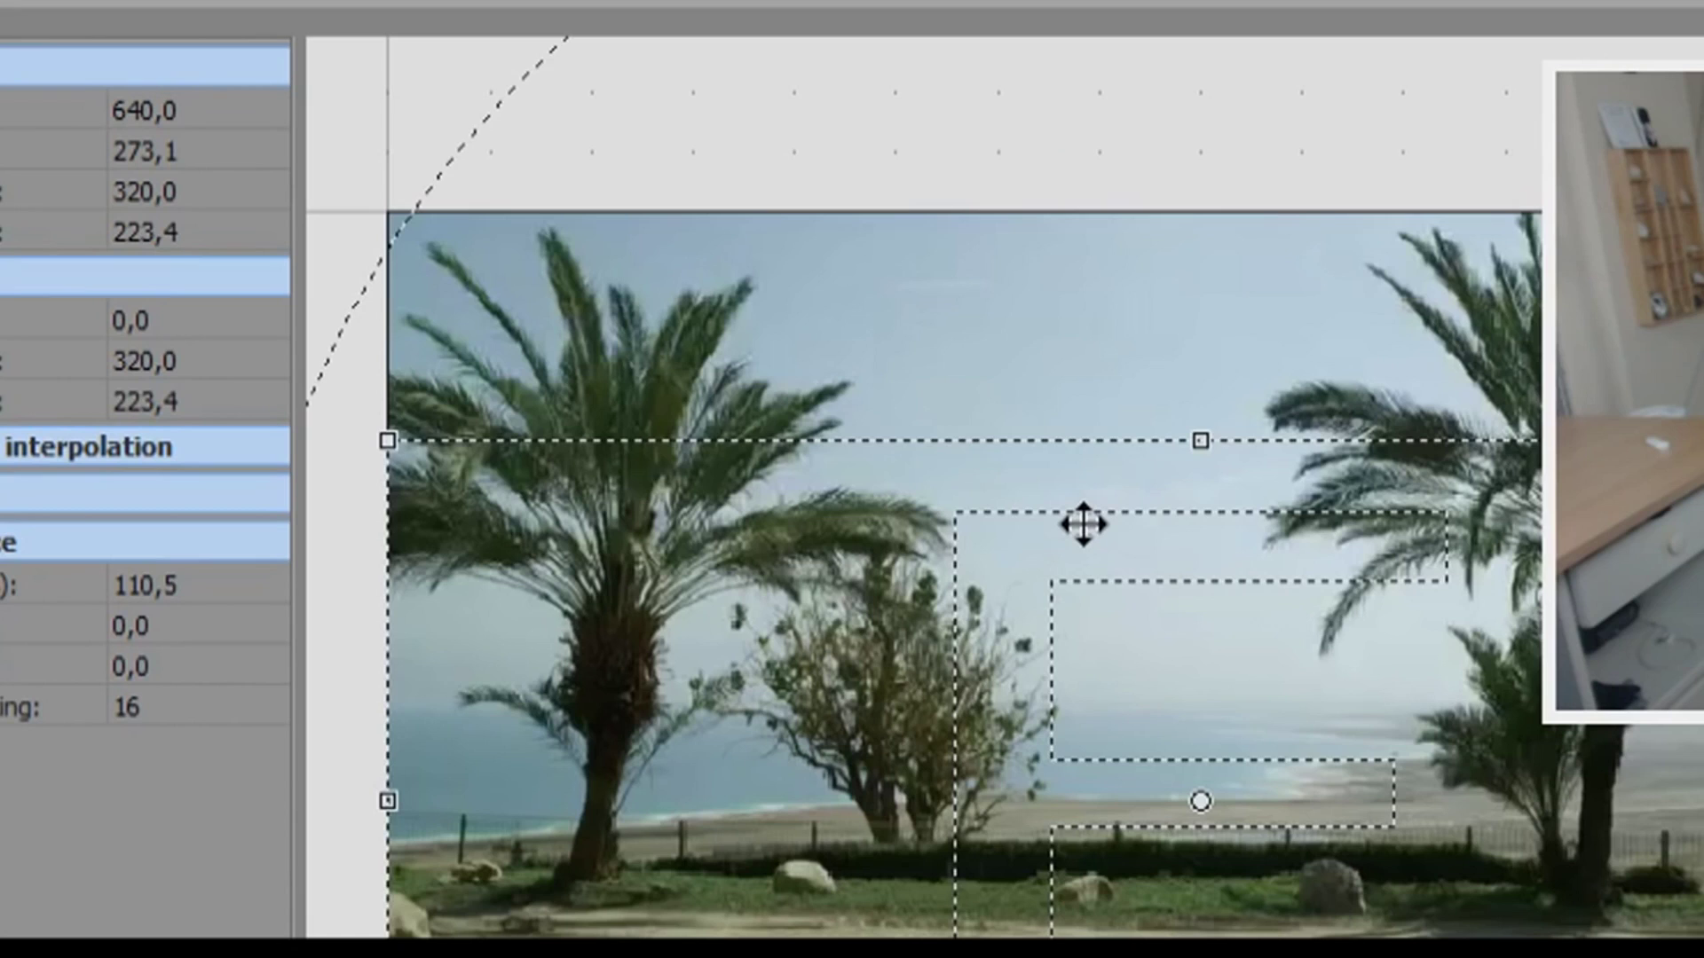
left_click_drag(1038, 797, 1037, 784)
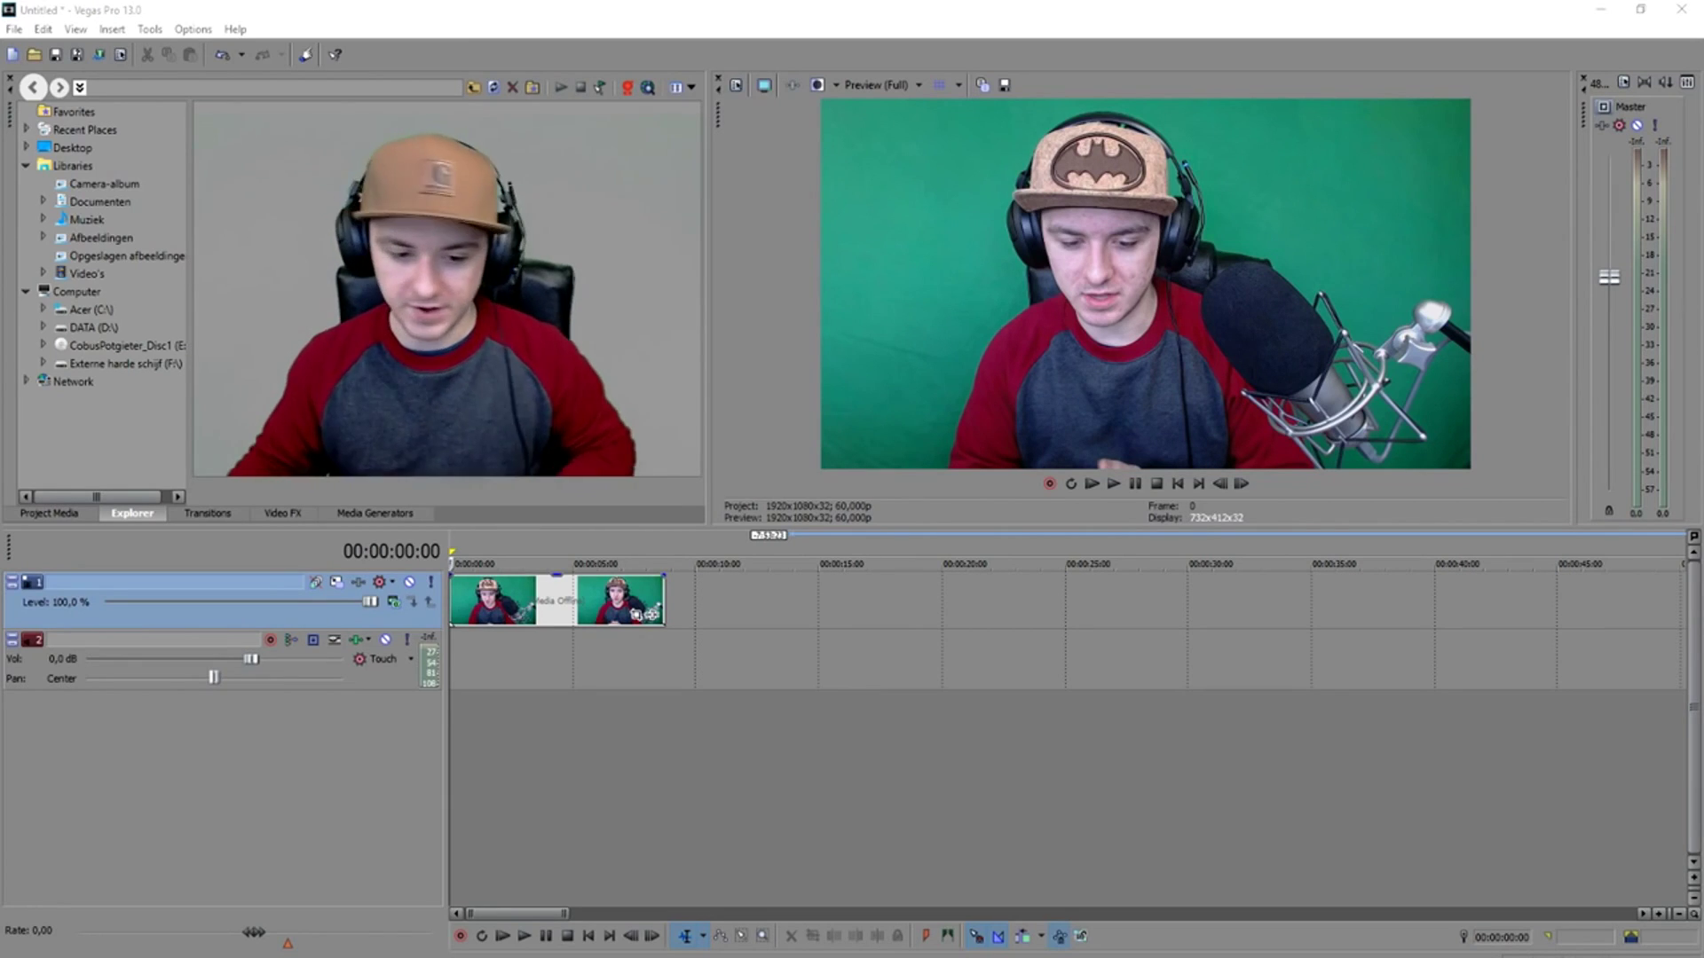
- Play the green-screen webcam clip on the timeline from its start
left_click_drag(769, 535, 1115, 525)
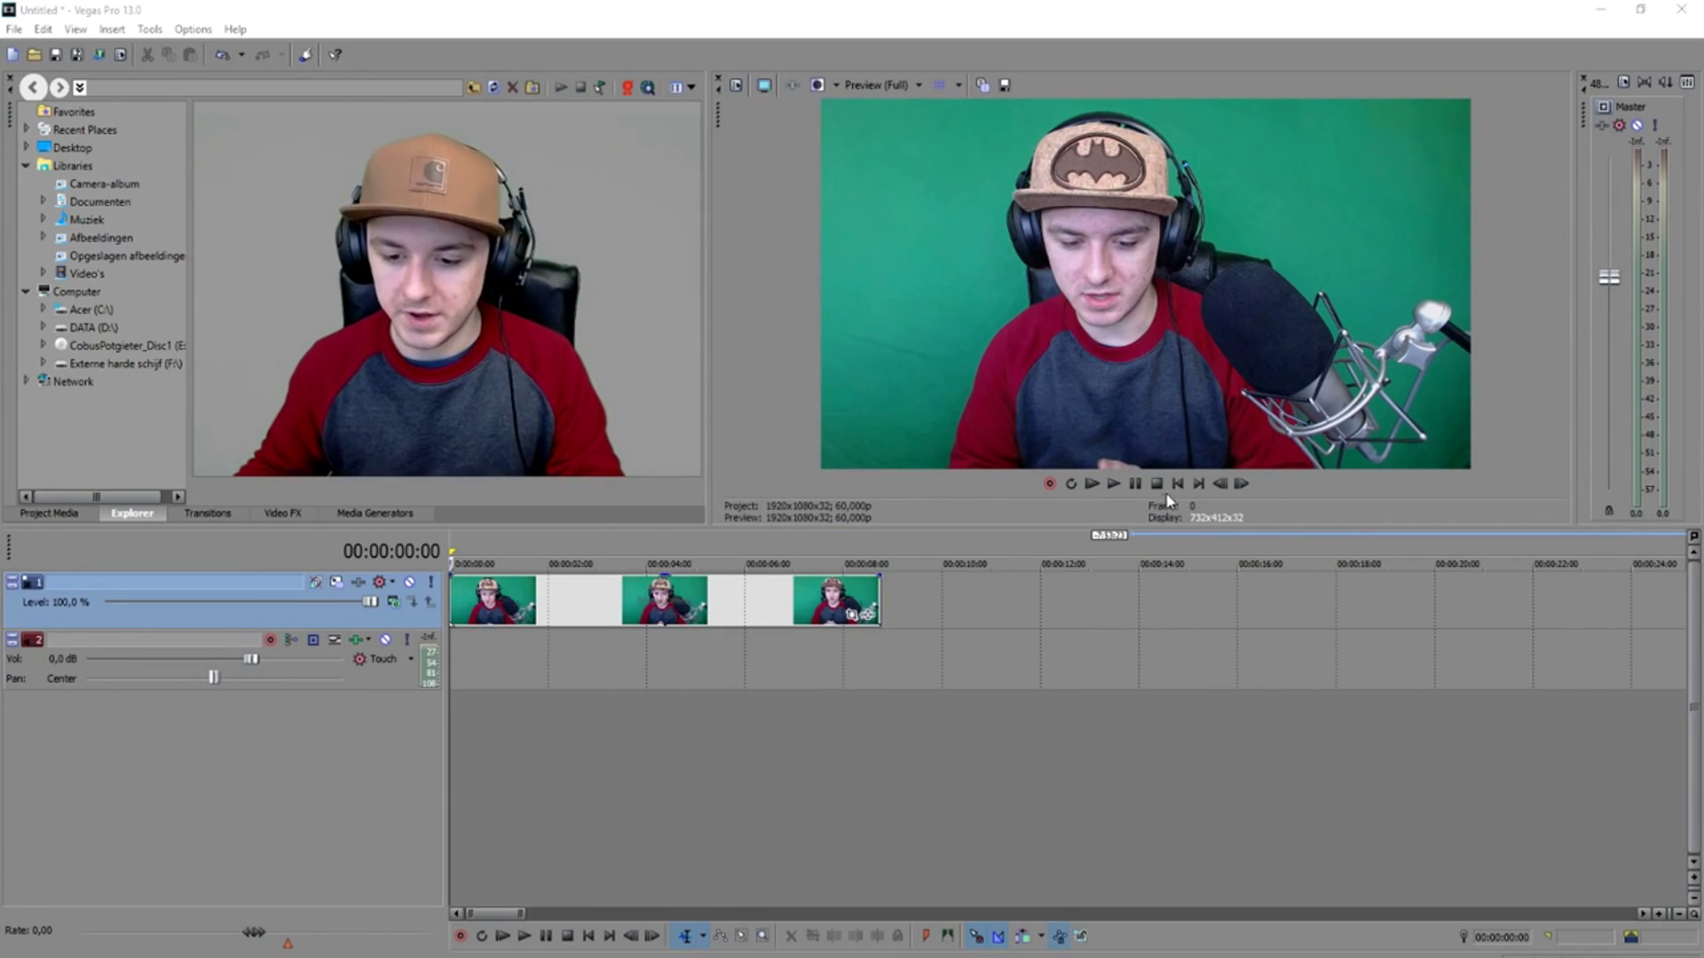
left_click_drag(671, 596, 285, 618)
key("space")
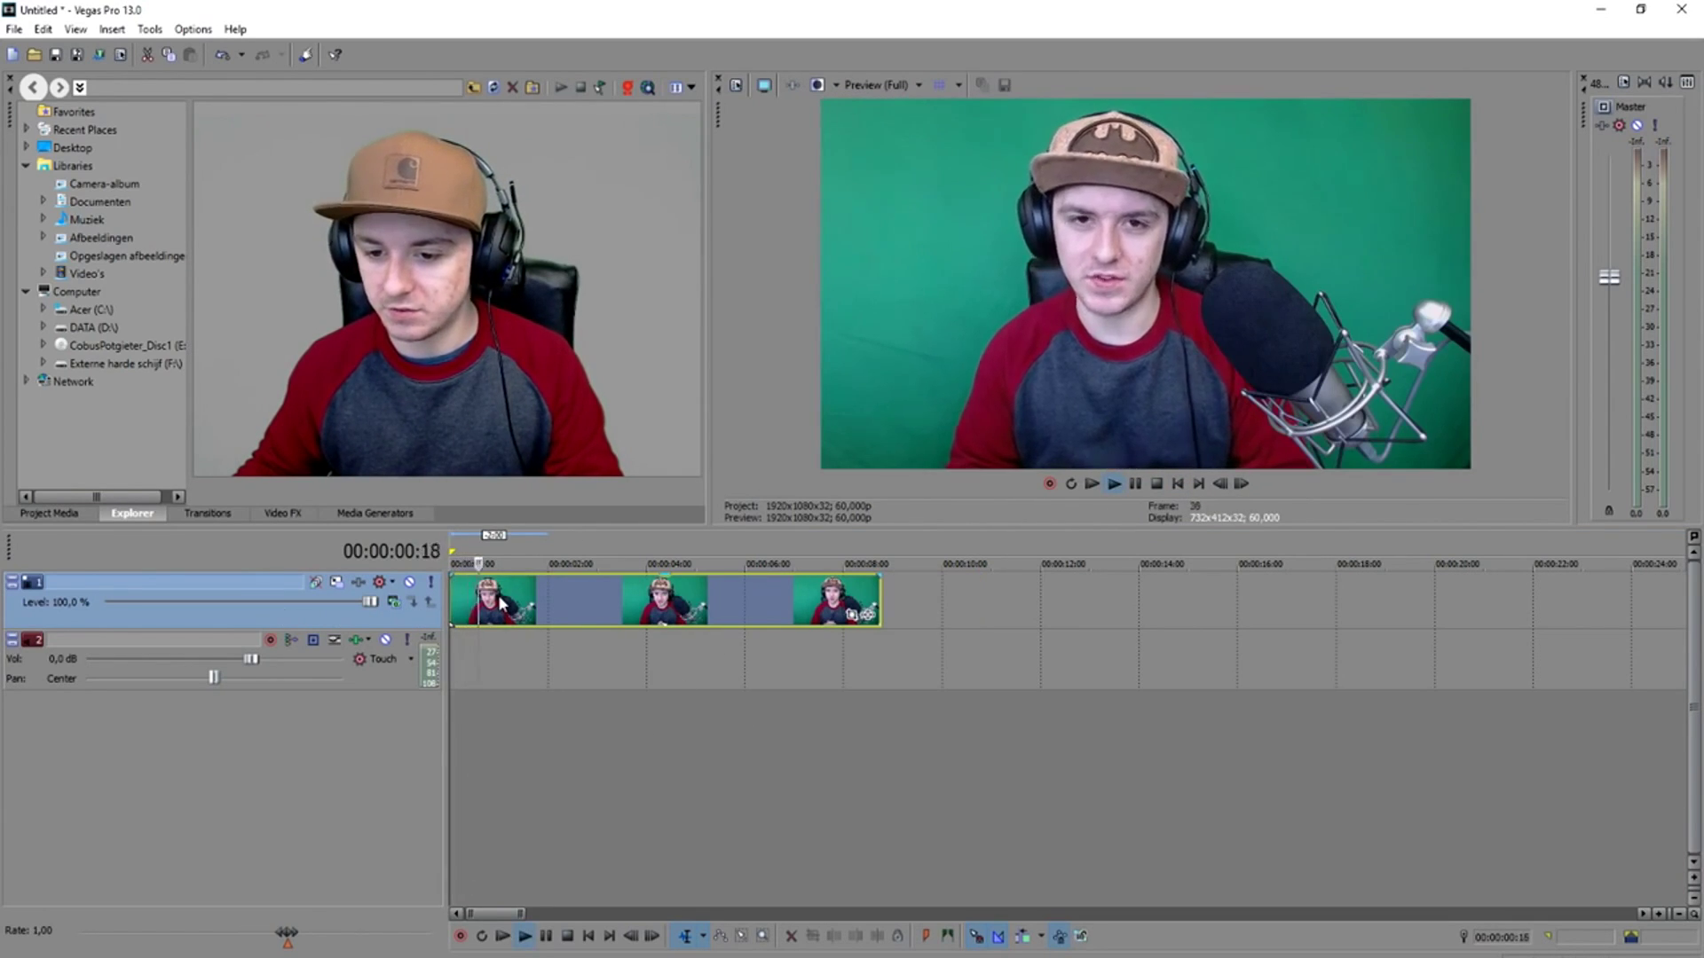
key("space")
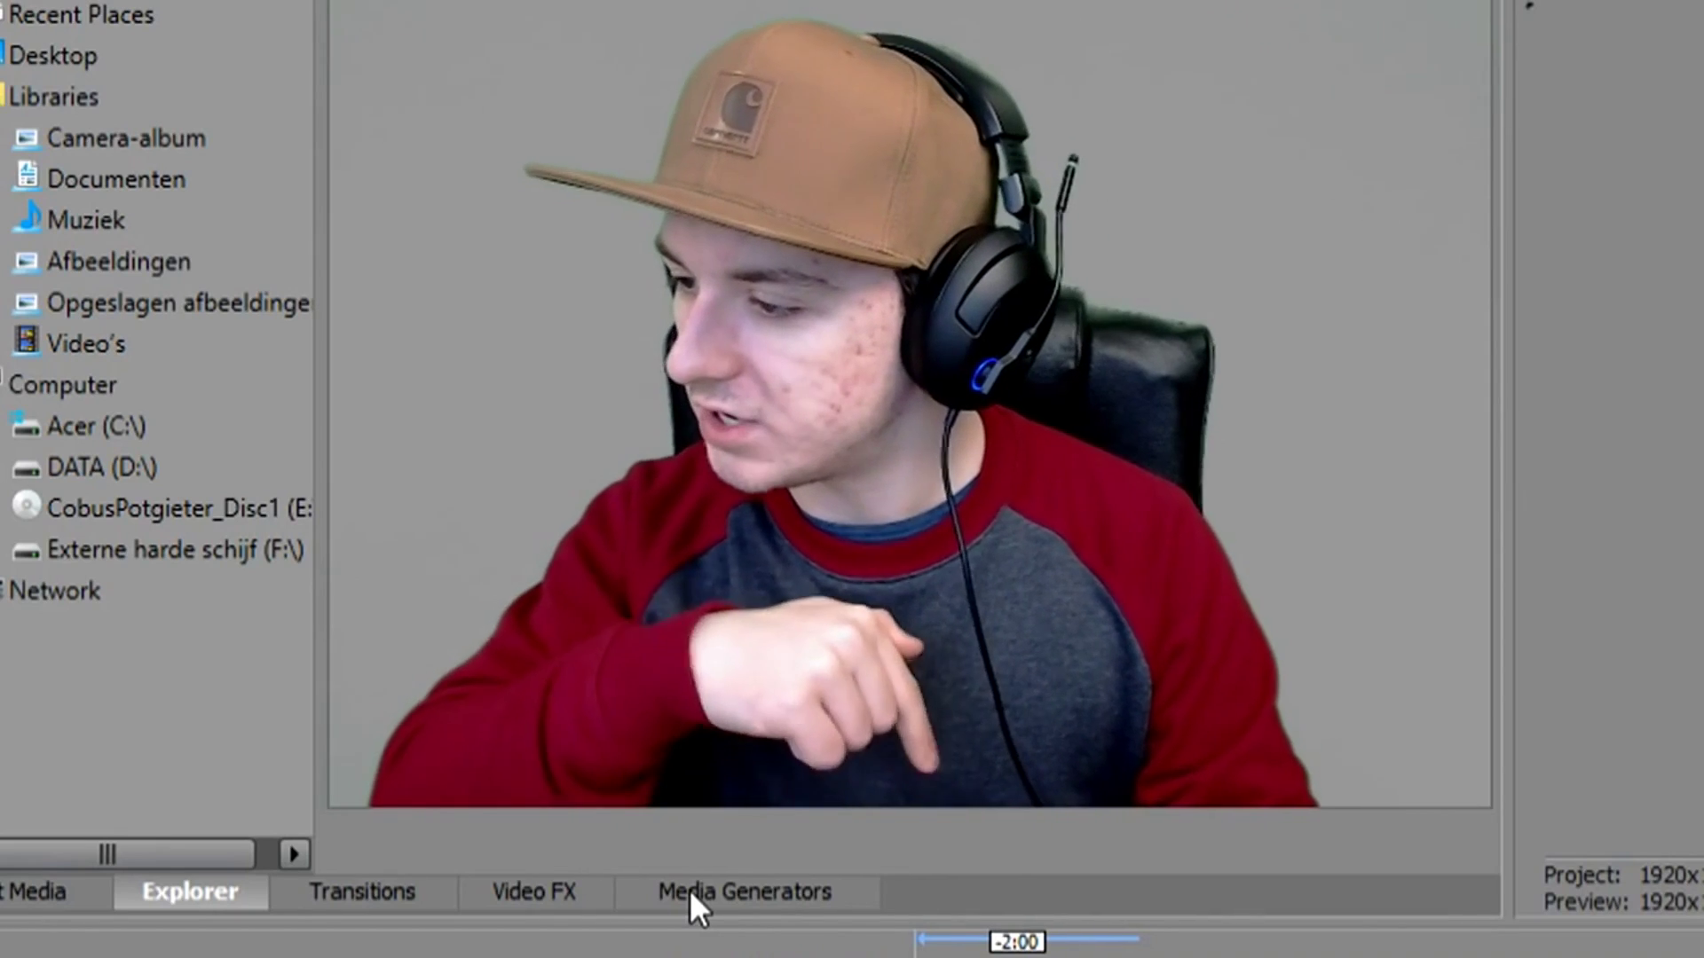
- Add a default Titles & Text event on a new track above the webcam clip, starting at the beginning of the timeline
left_click(689, 892)
left_click(430, 489)
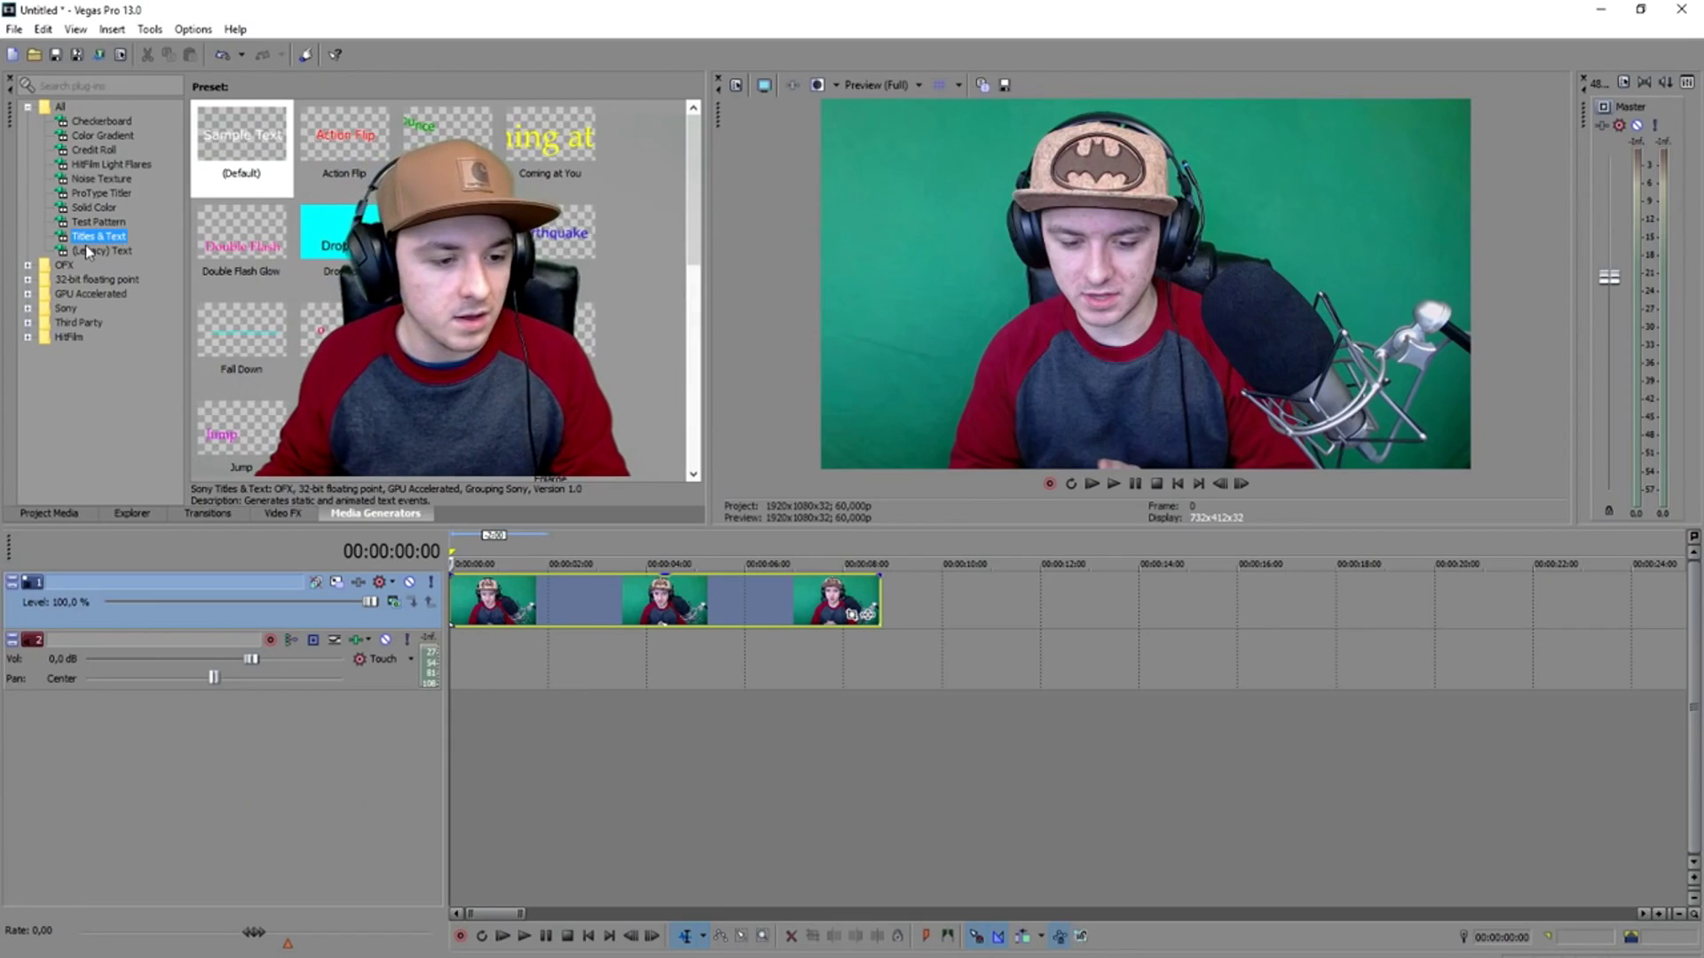
left_click_drag(584, 556, 513, 601)
left_click_drag(1061, 258, 939, 515)
left_click_drag(801, 488, 912, 484)
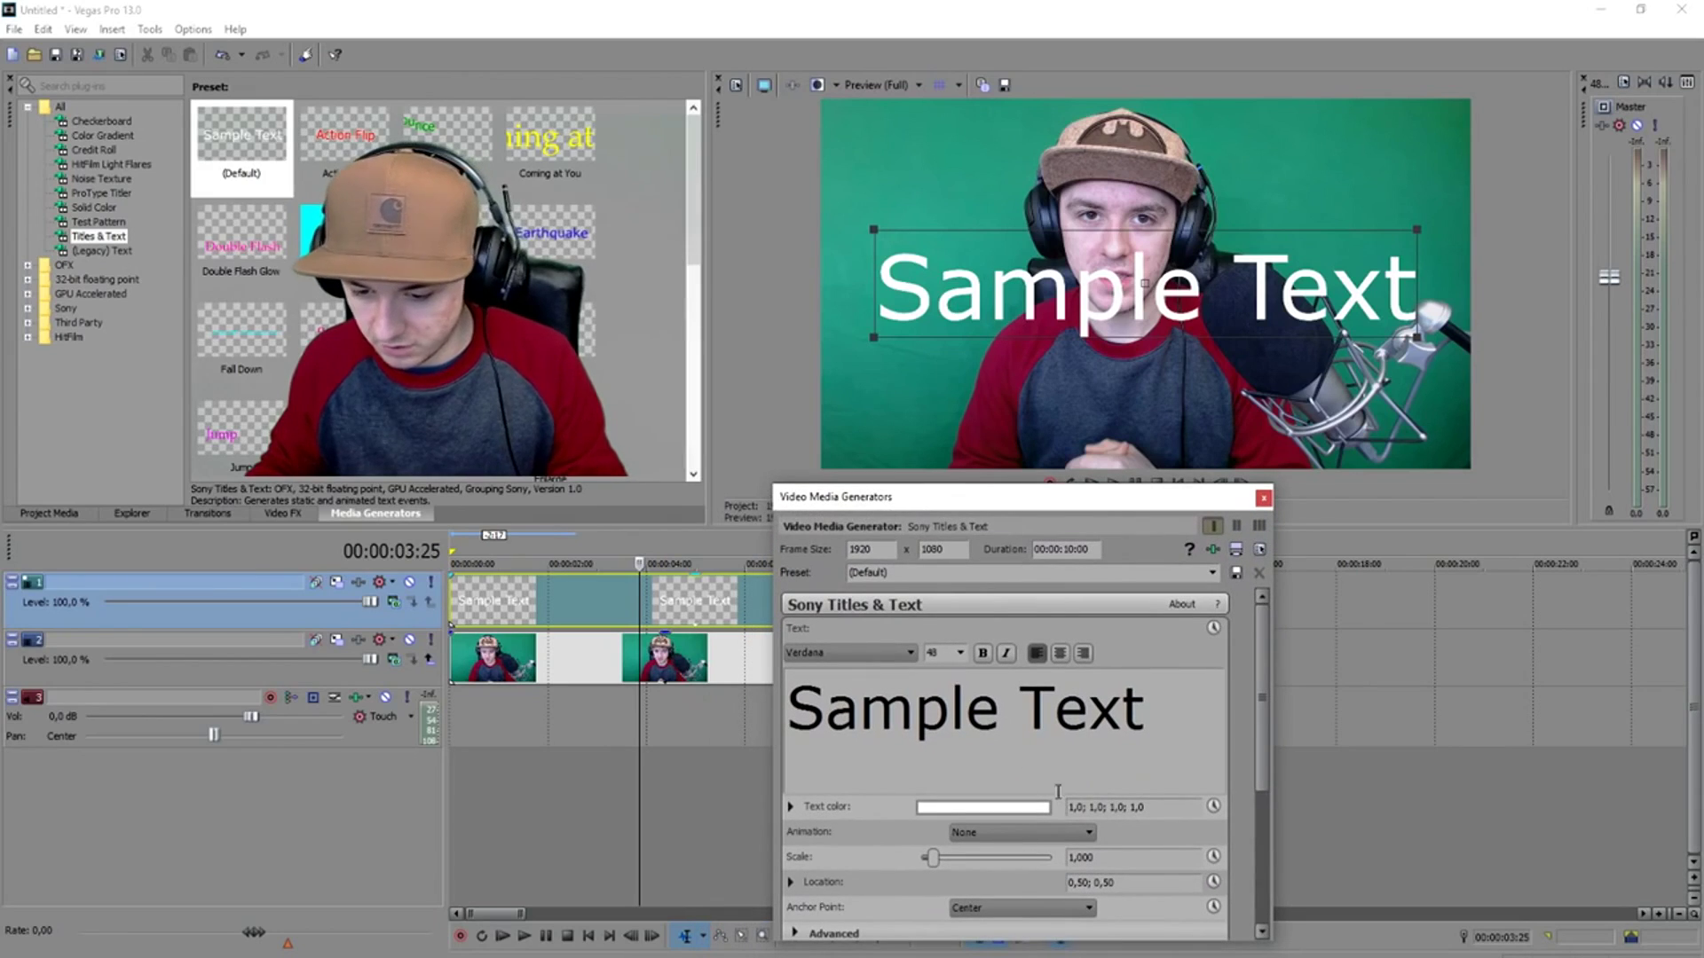
- Replace the title's sample text with the channel name
left_click(1058, 791)
key("ctrl+a")
type("JustAl")
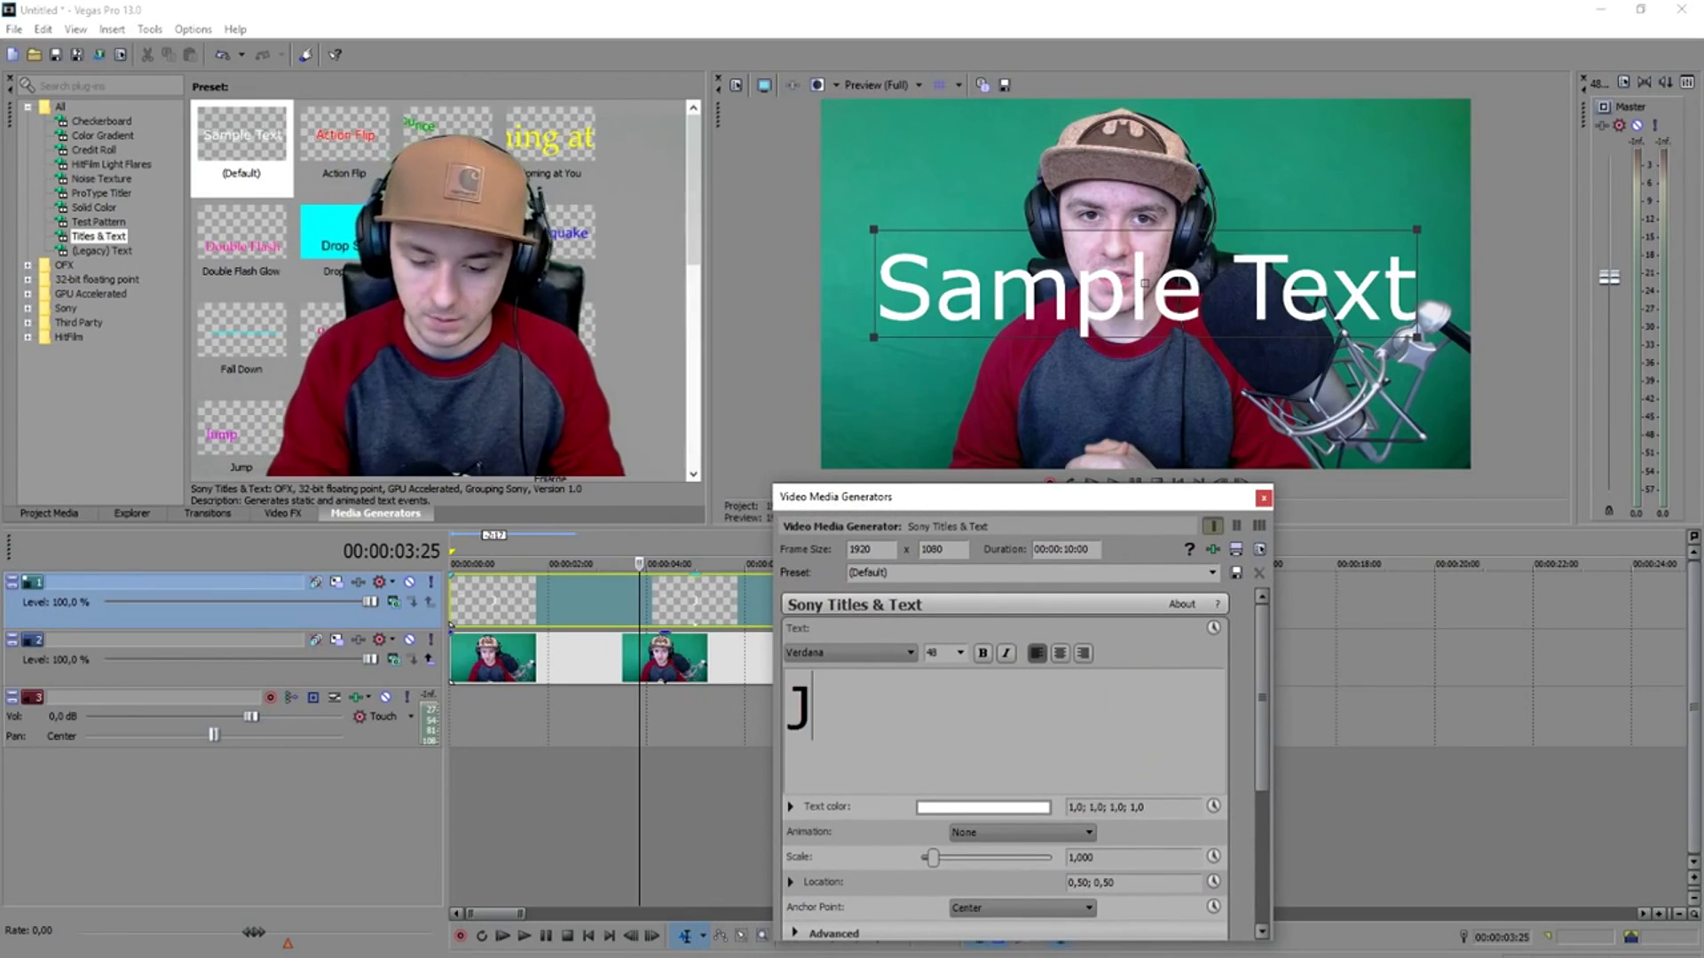
type("exHalford")
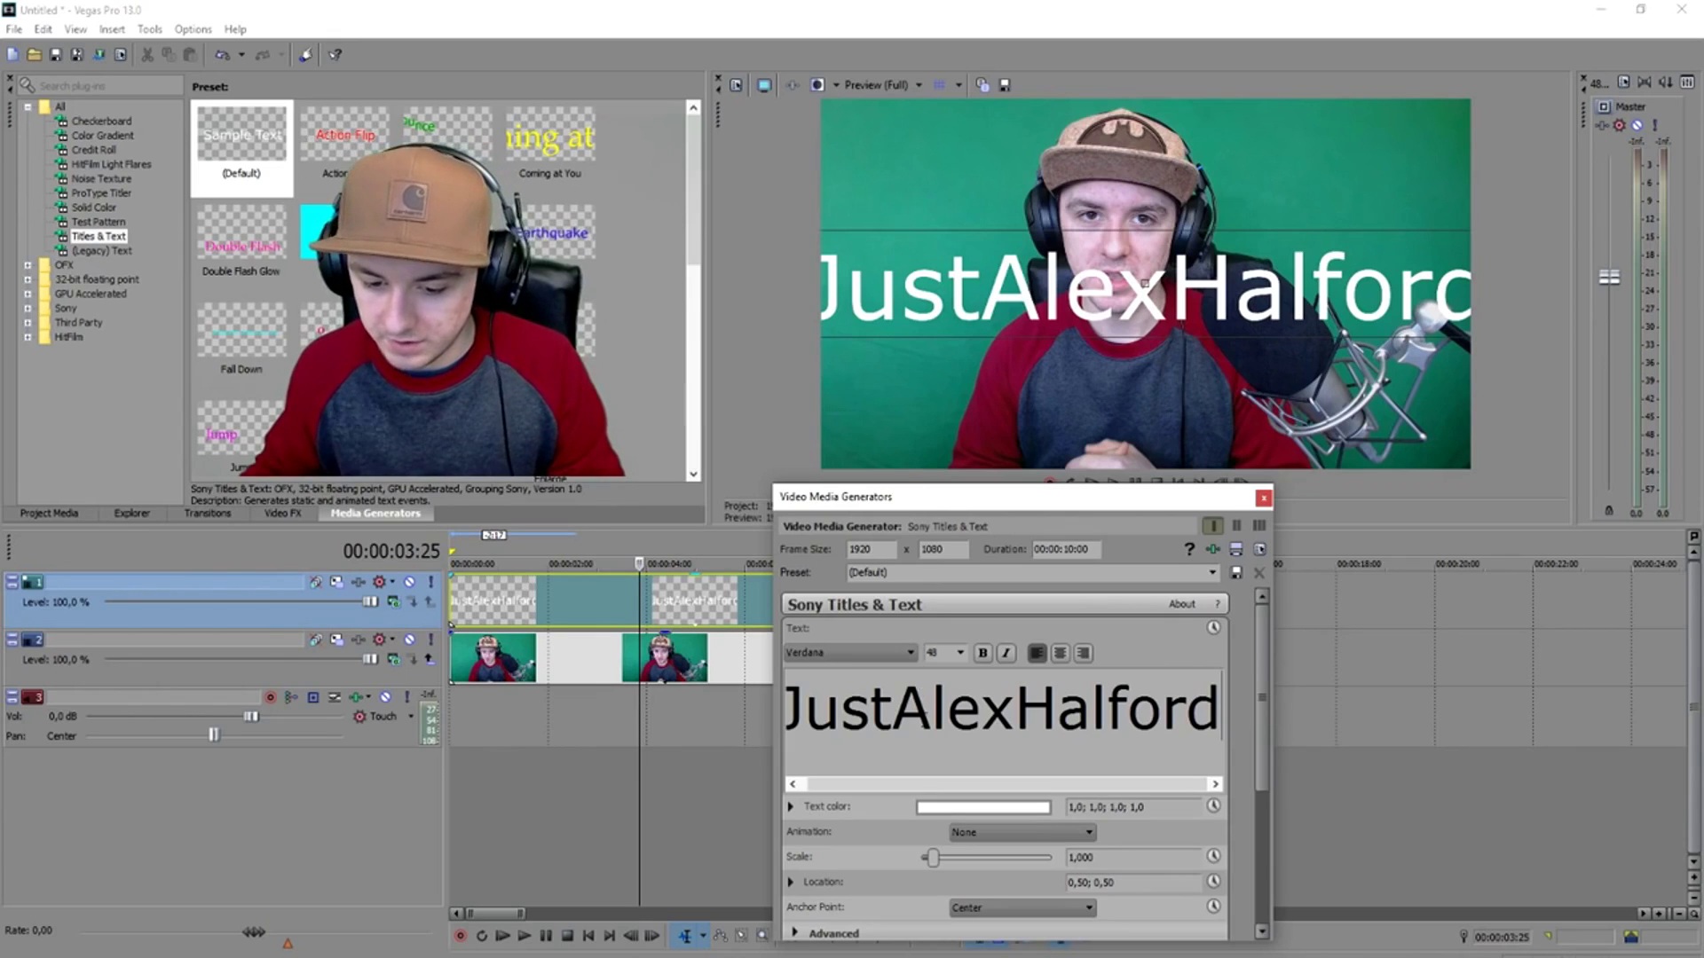
- Set the font size of the whole title text to 35
double_click(928, 710)
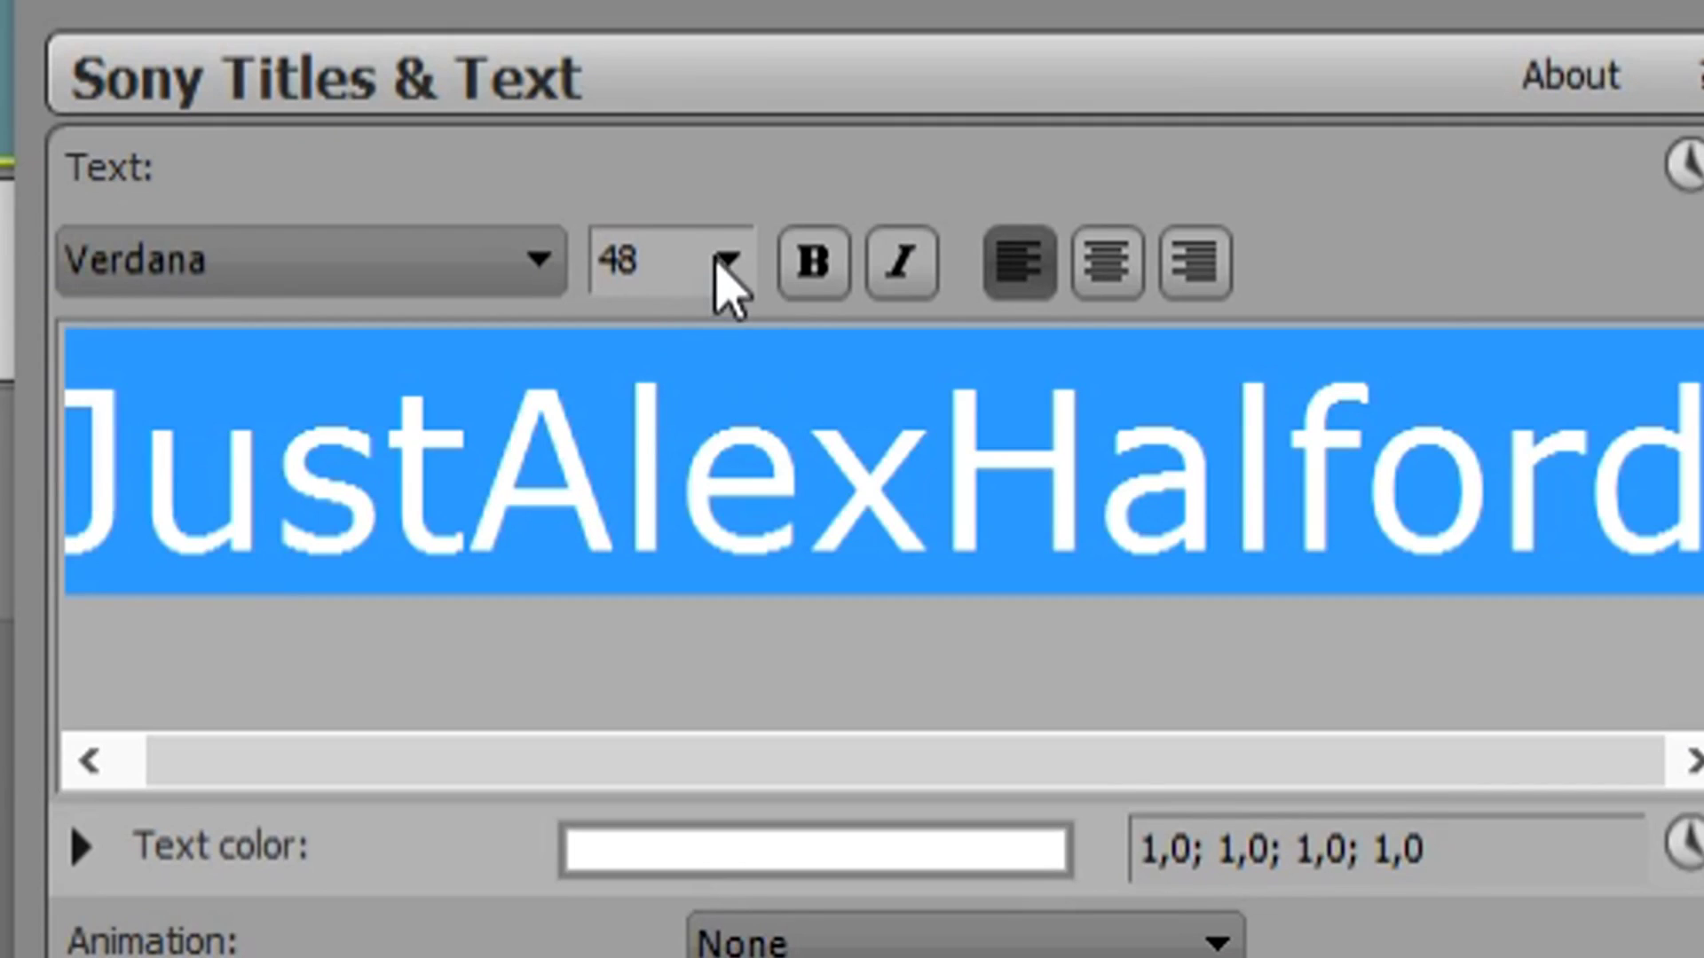
left_click(684, 259)
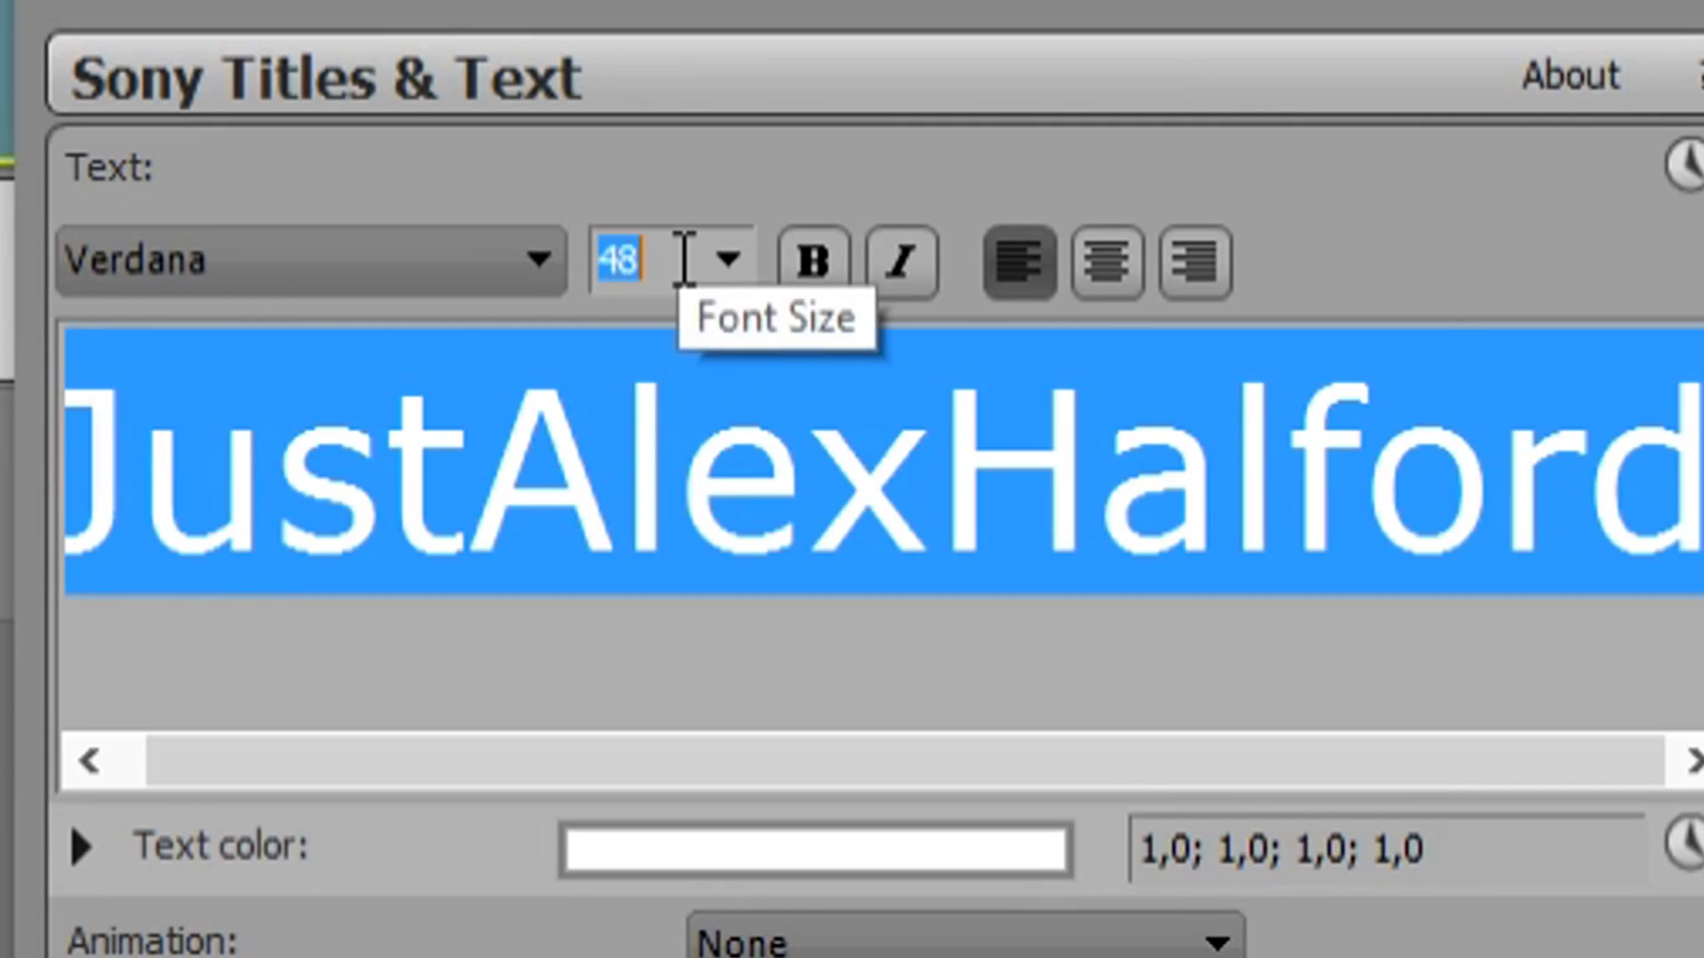
type("35")
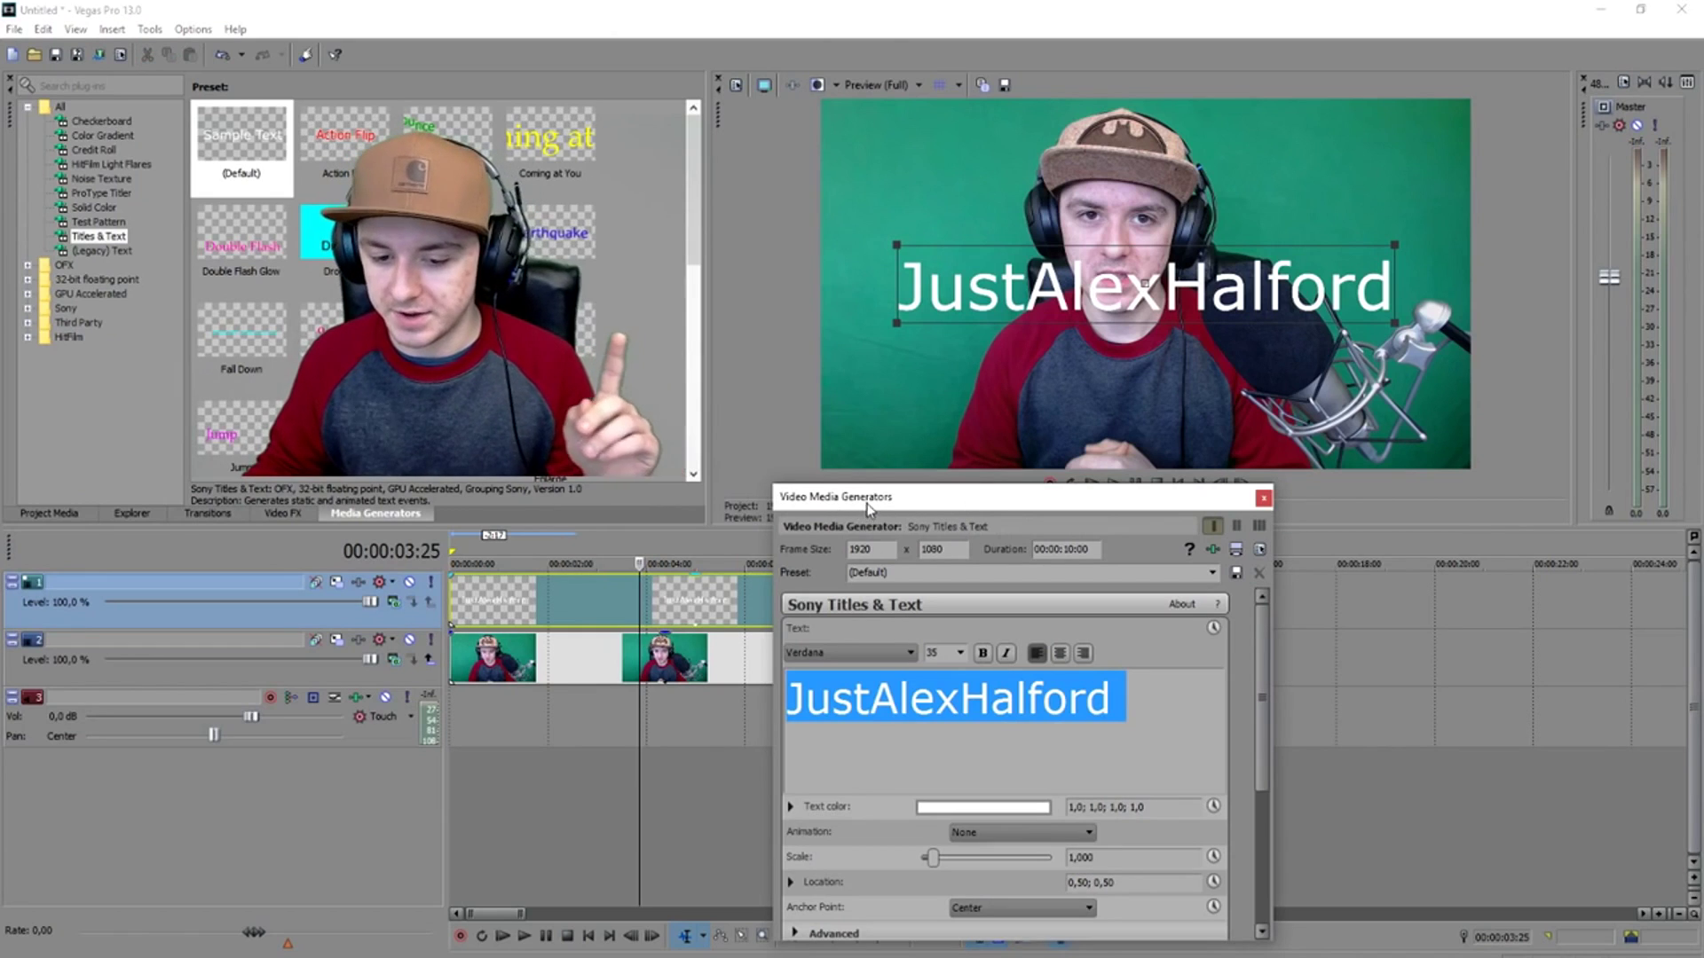
- Give the title text a pure red outline (1,0; 0,0; 0,0; 1,0) with a width of about 7,755
left_click_drag(867, 504, 756, 495)
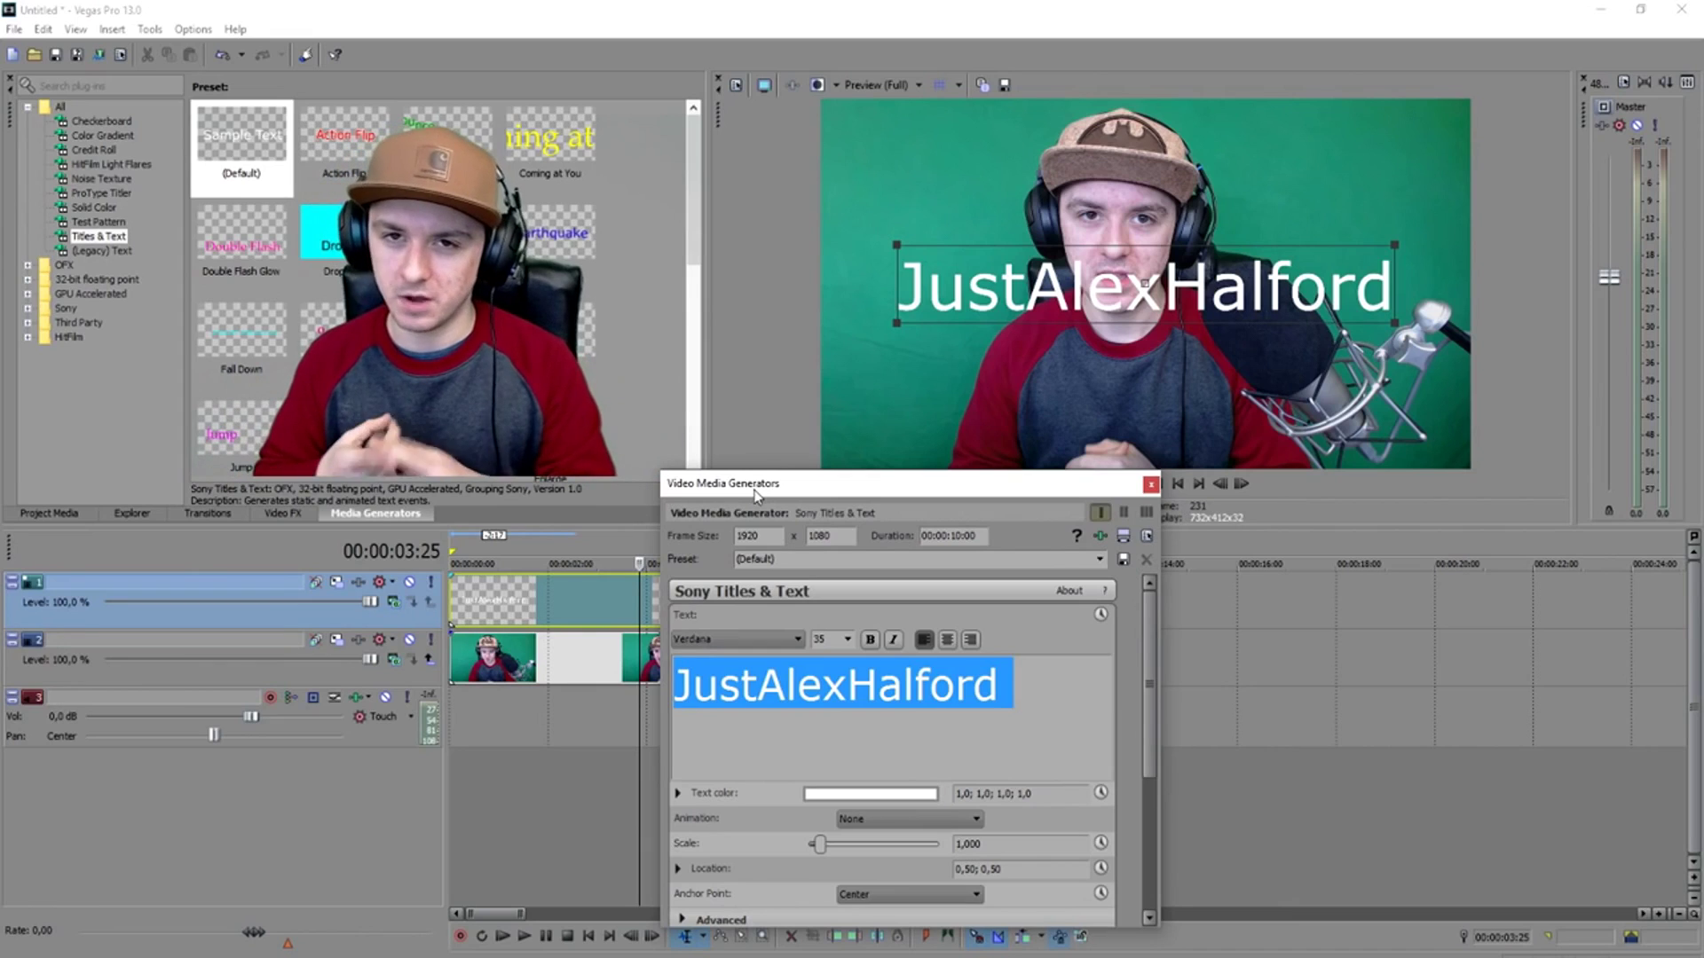
left_click_drag(756, 495, 730, 452)
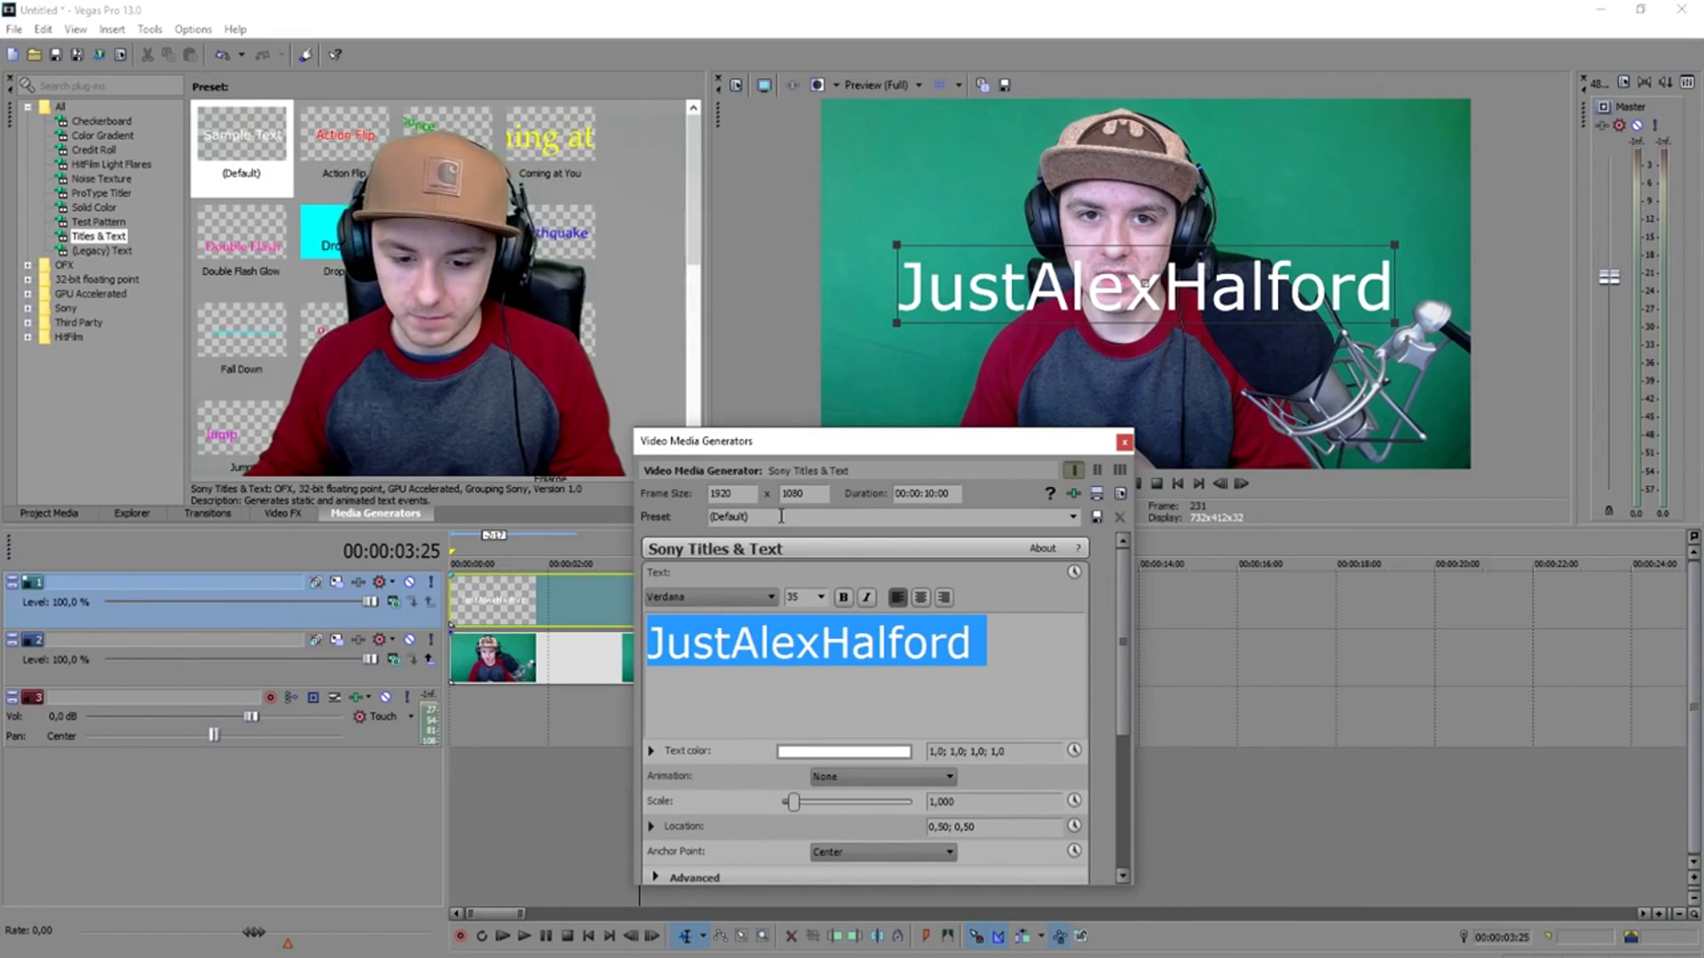
left_click_drag(809, 454, 903, 236)
scroll(886, 680, "down", 3)
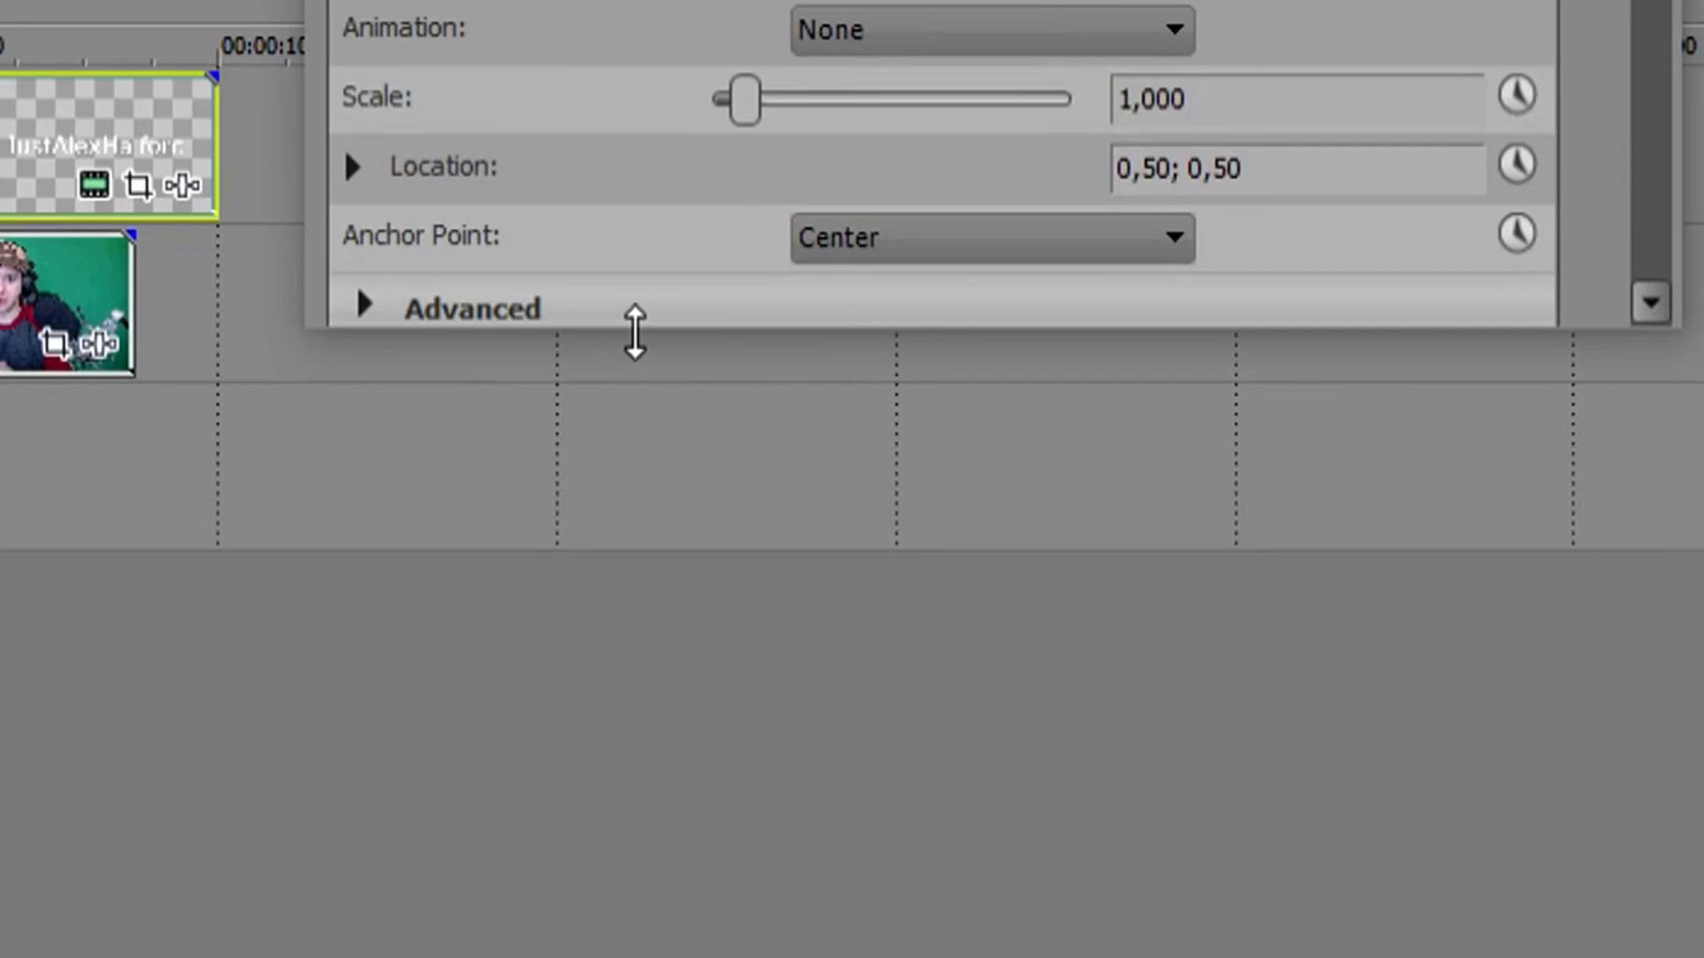
left_click_drag(849, 668, 849, 765)
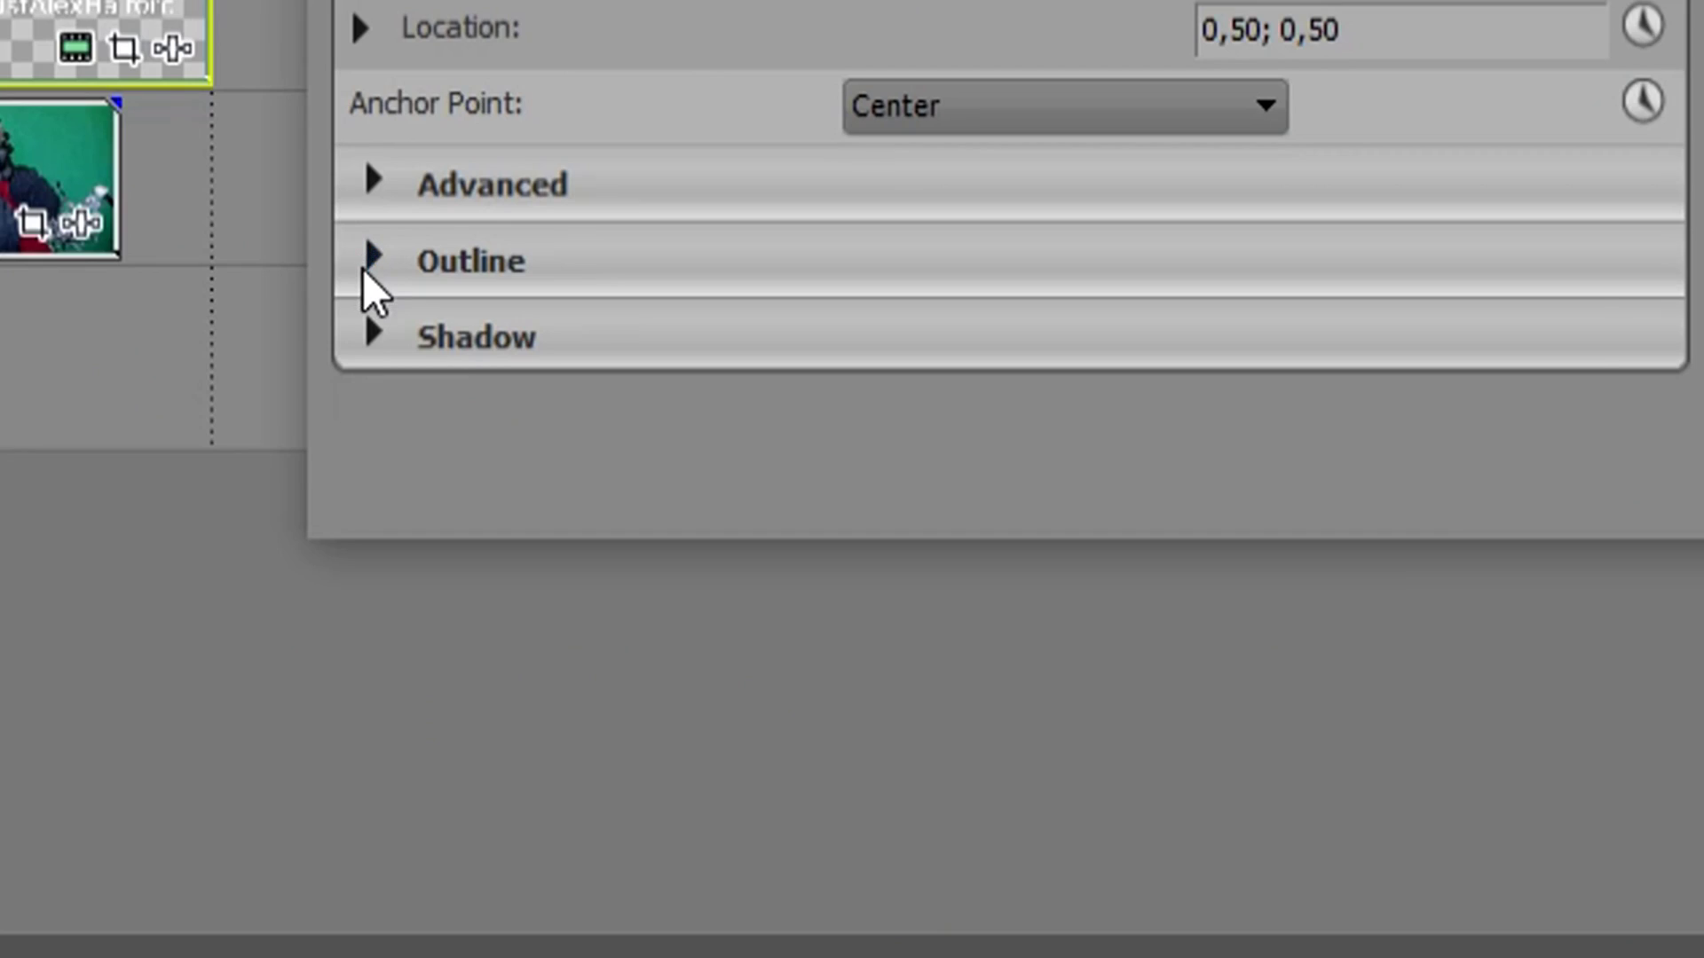
left_click(749, 685)
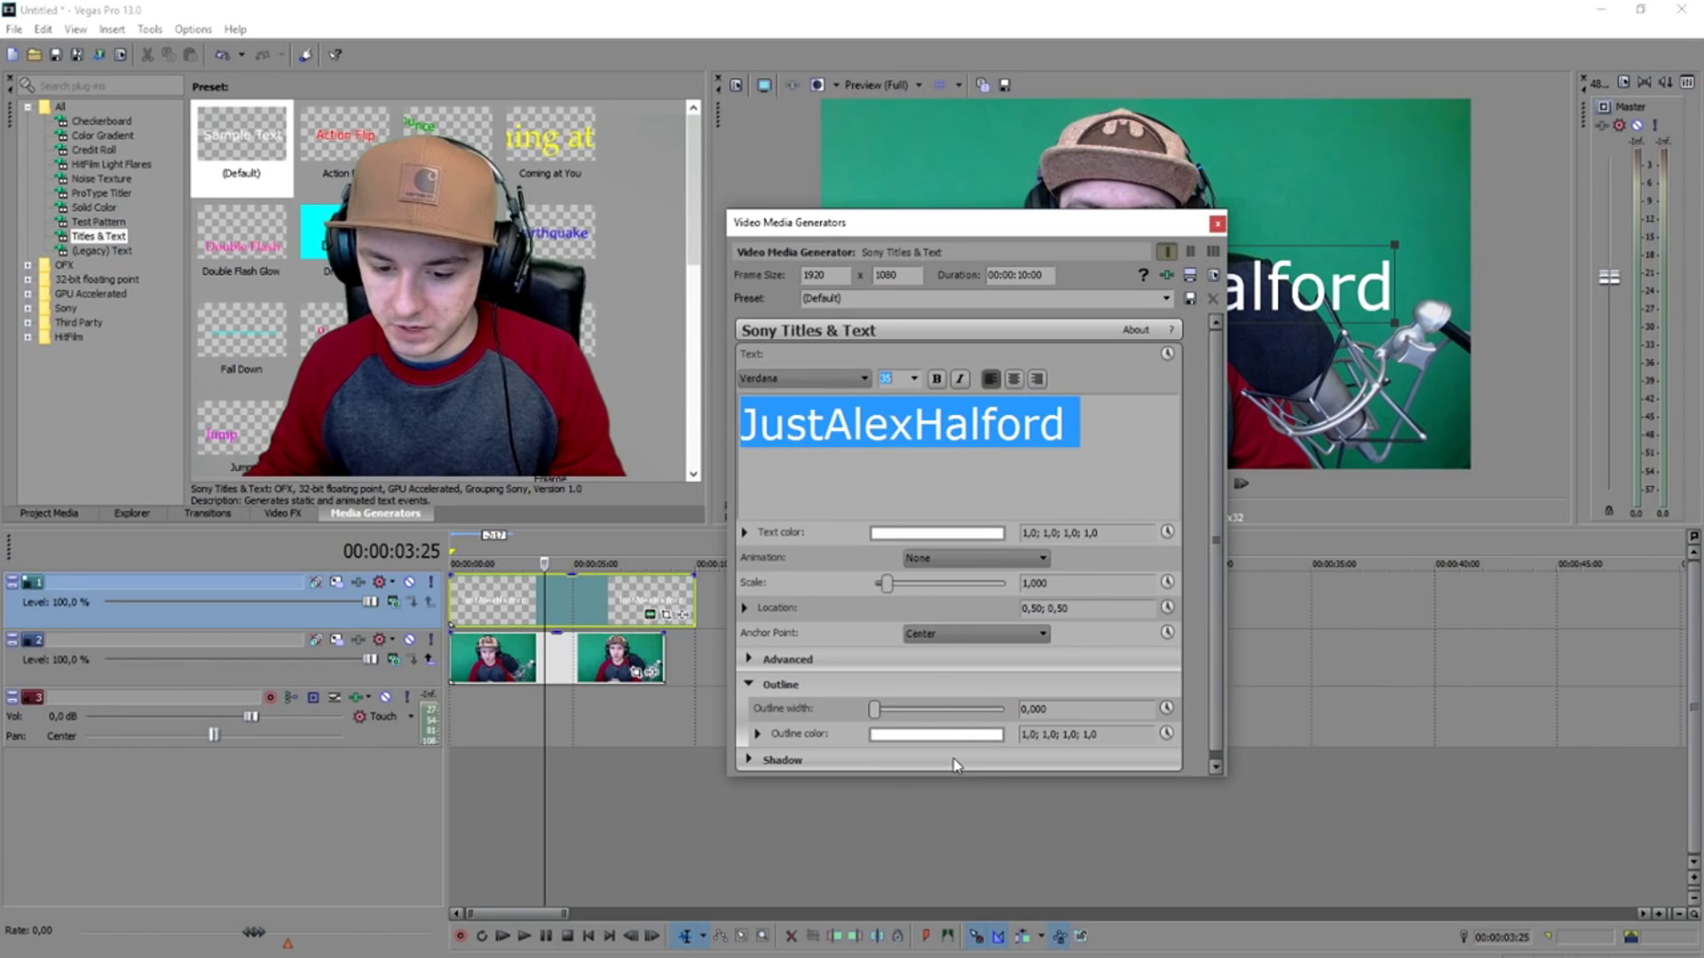
left_click(905, 732)
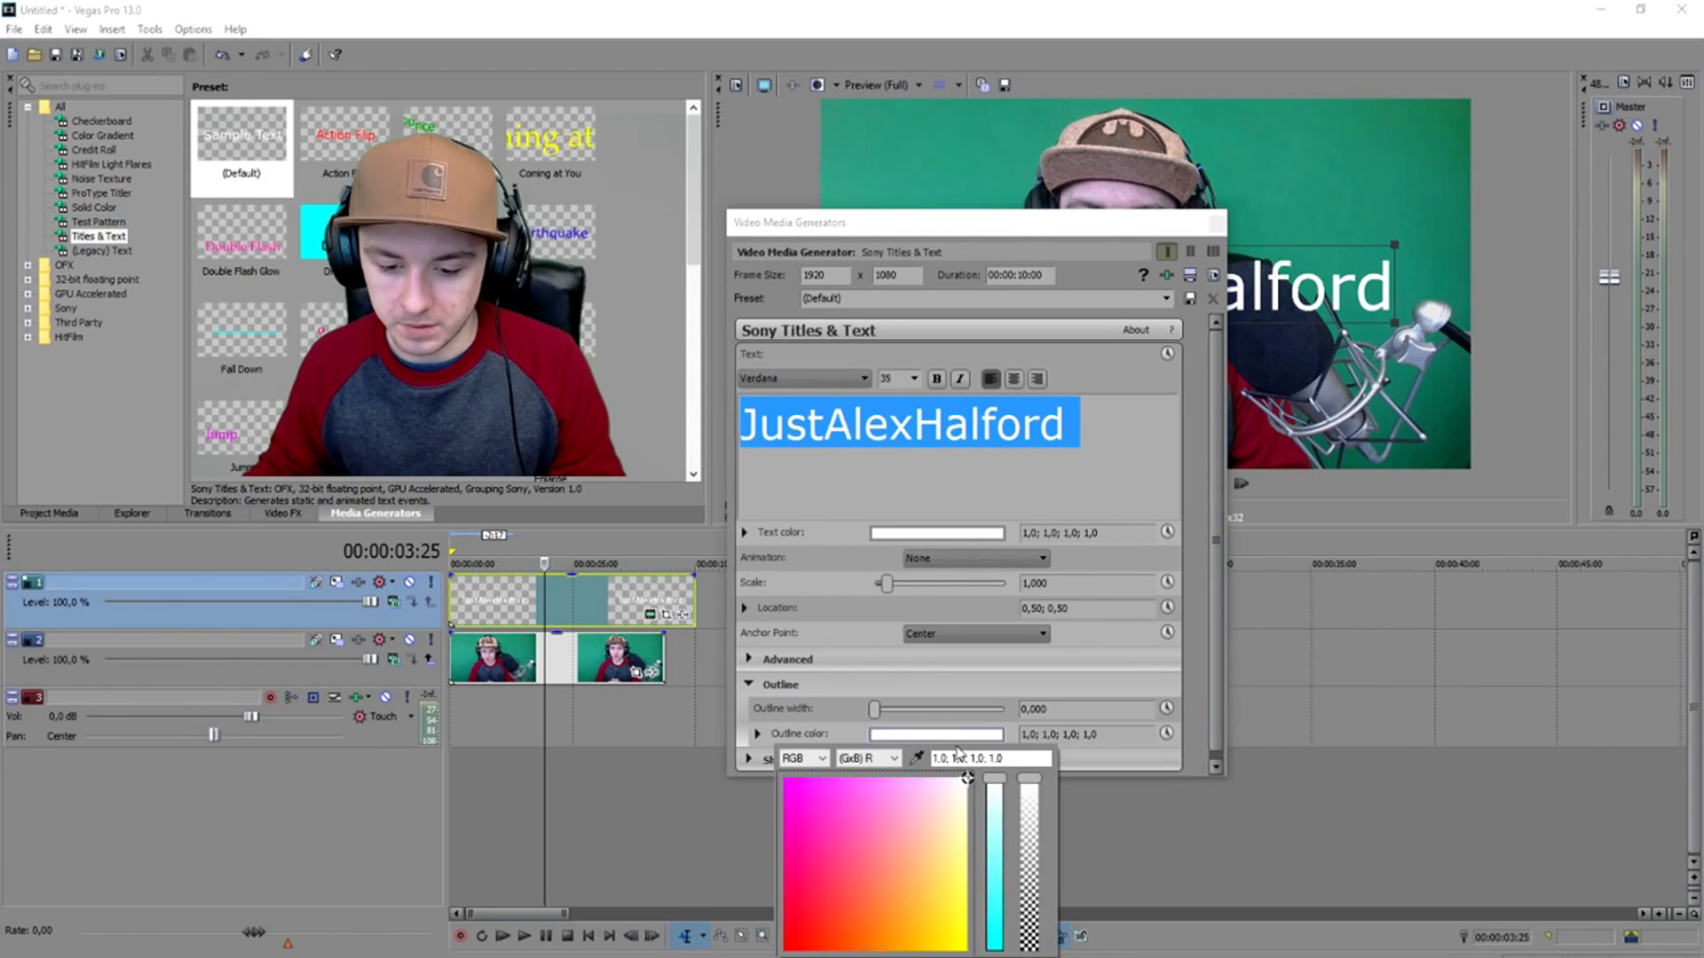
left_click(967, 763)
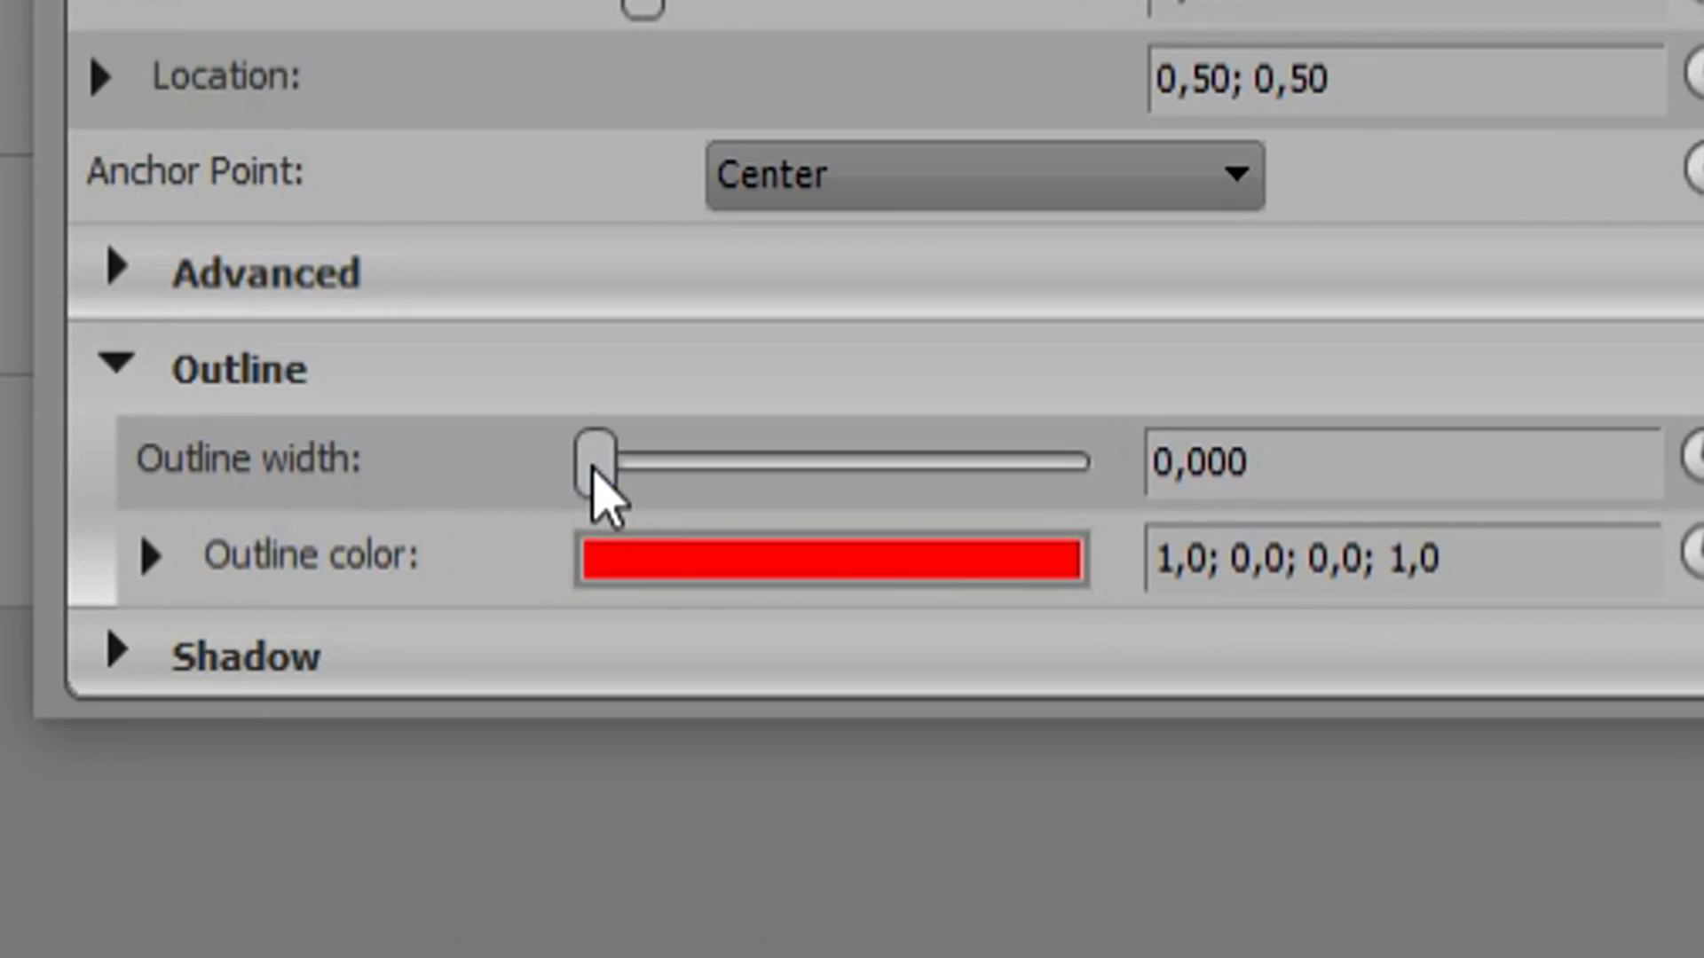
left_click_drag(592, 465, 929, 491)
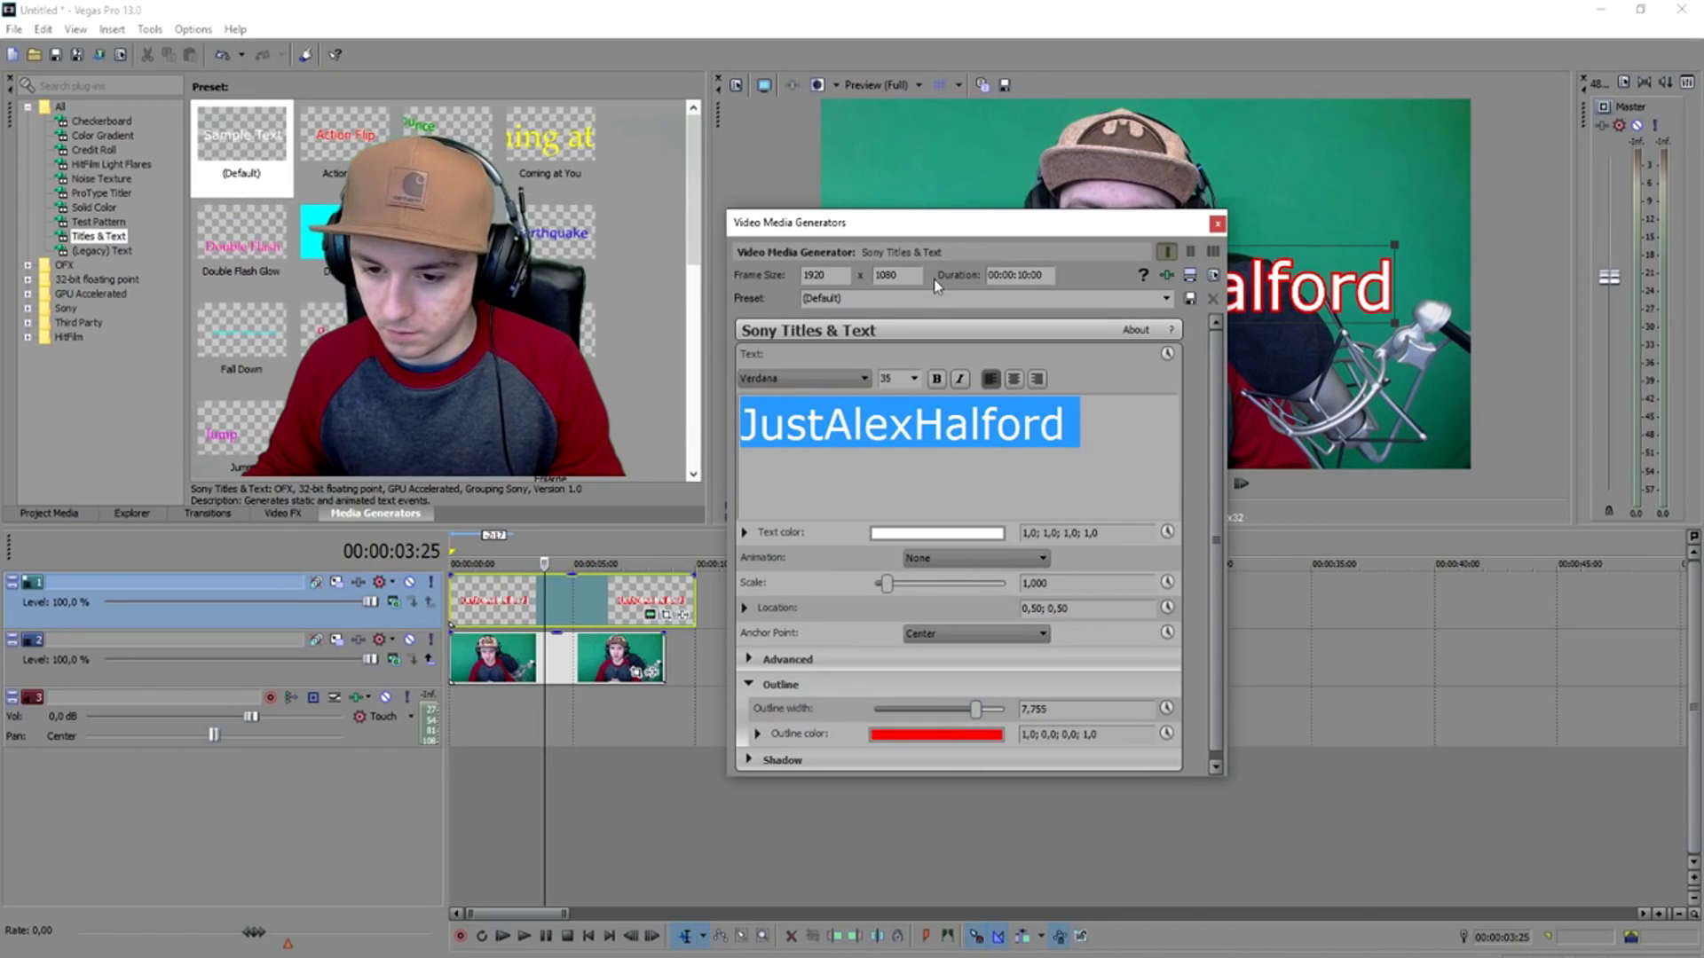
- Move the Video Media Generators window below the title in the preview to inspect the outlined text
left_click_drag(962, 110, 955, 343)
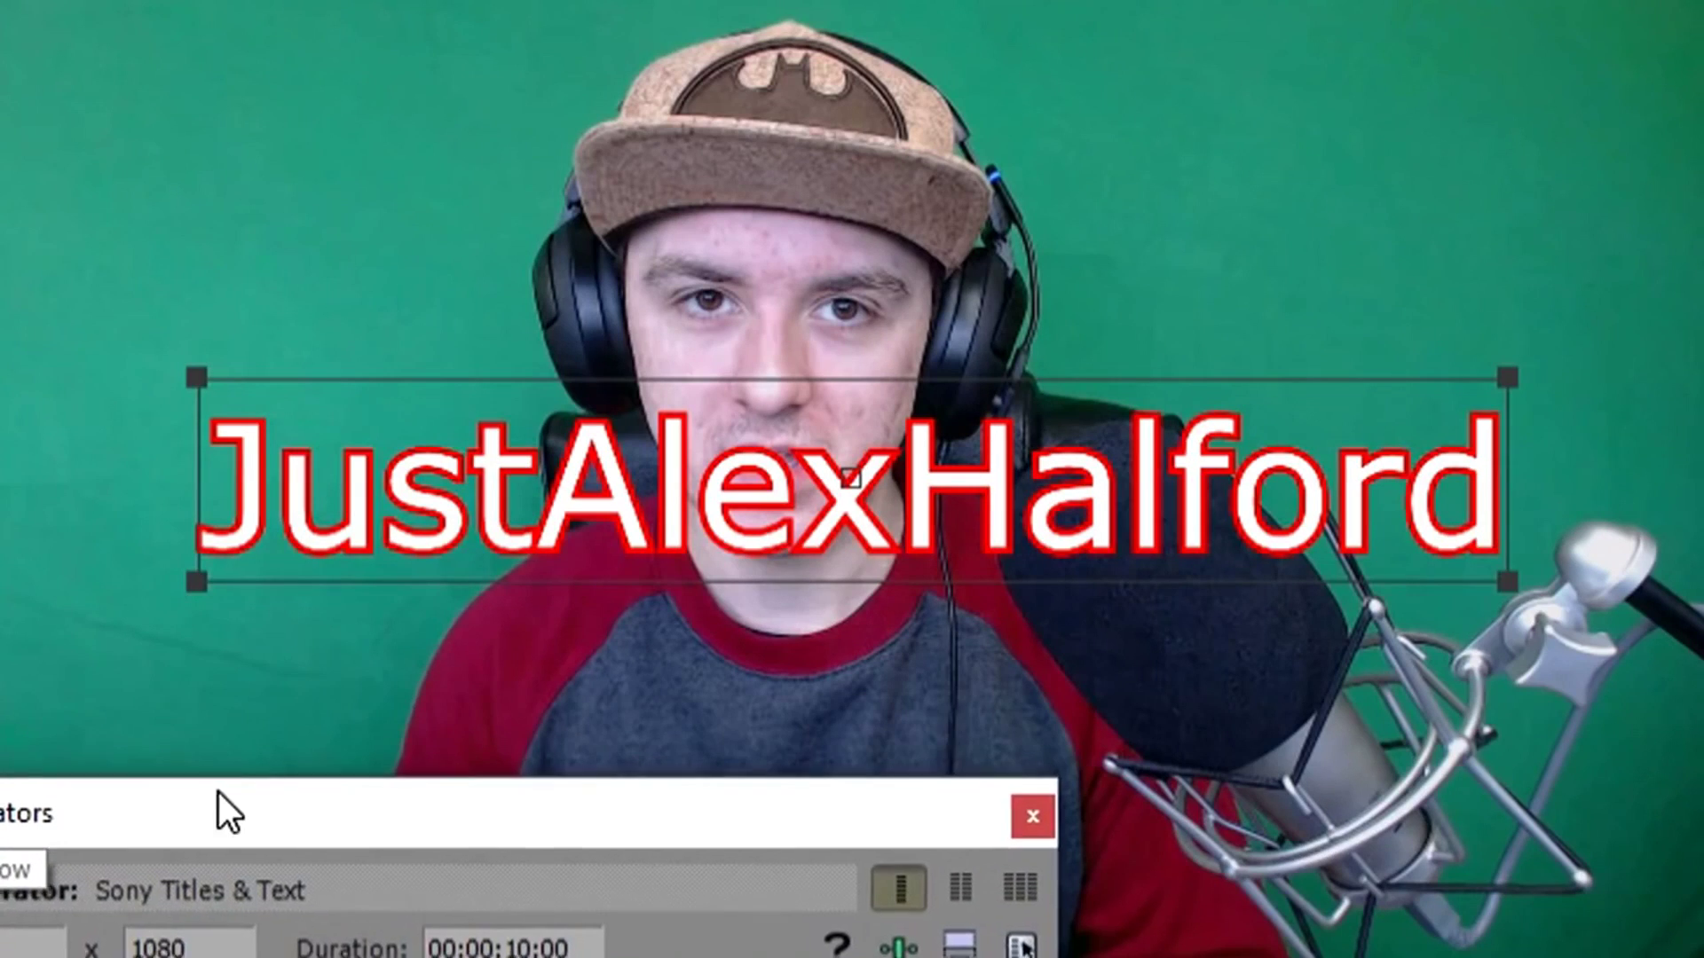
left_click_drag(218, 791, 257, 694)
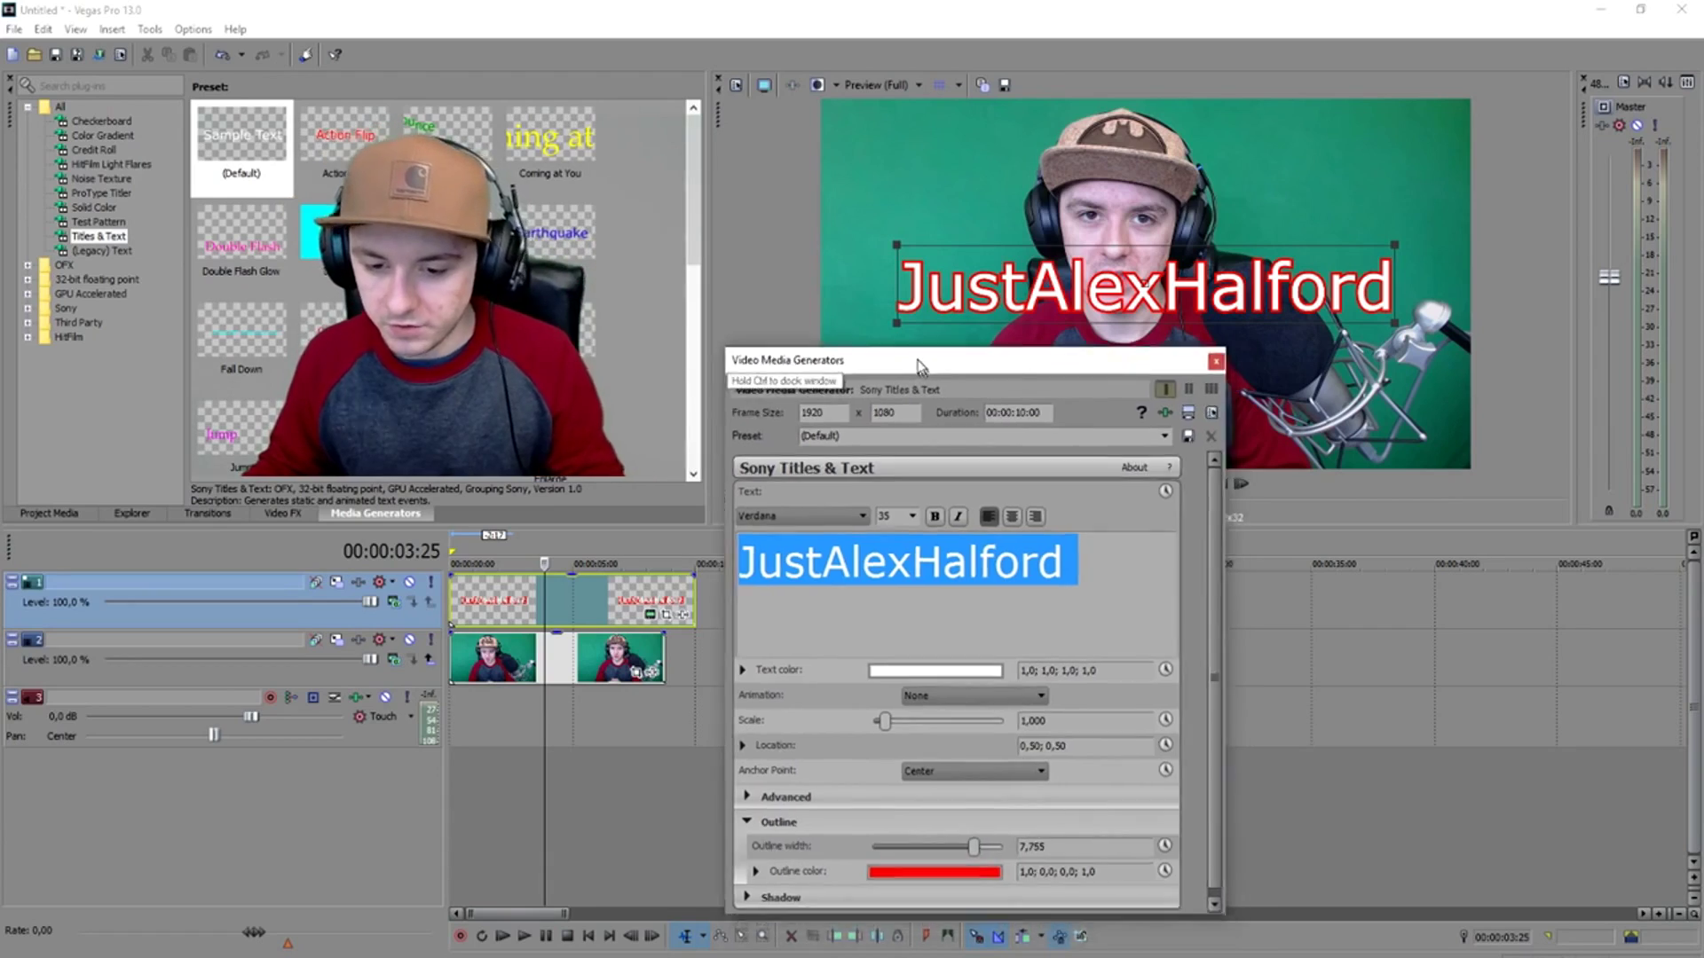
left_click_drag(919, 367, 891, 345)
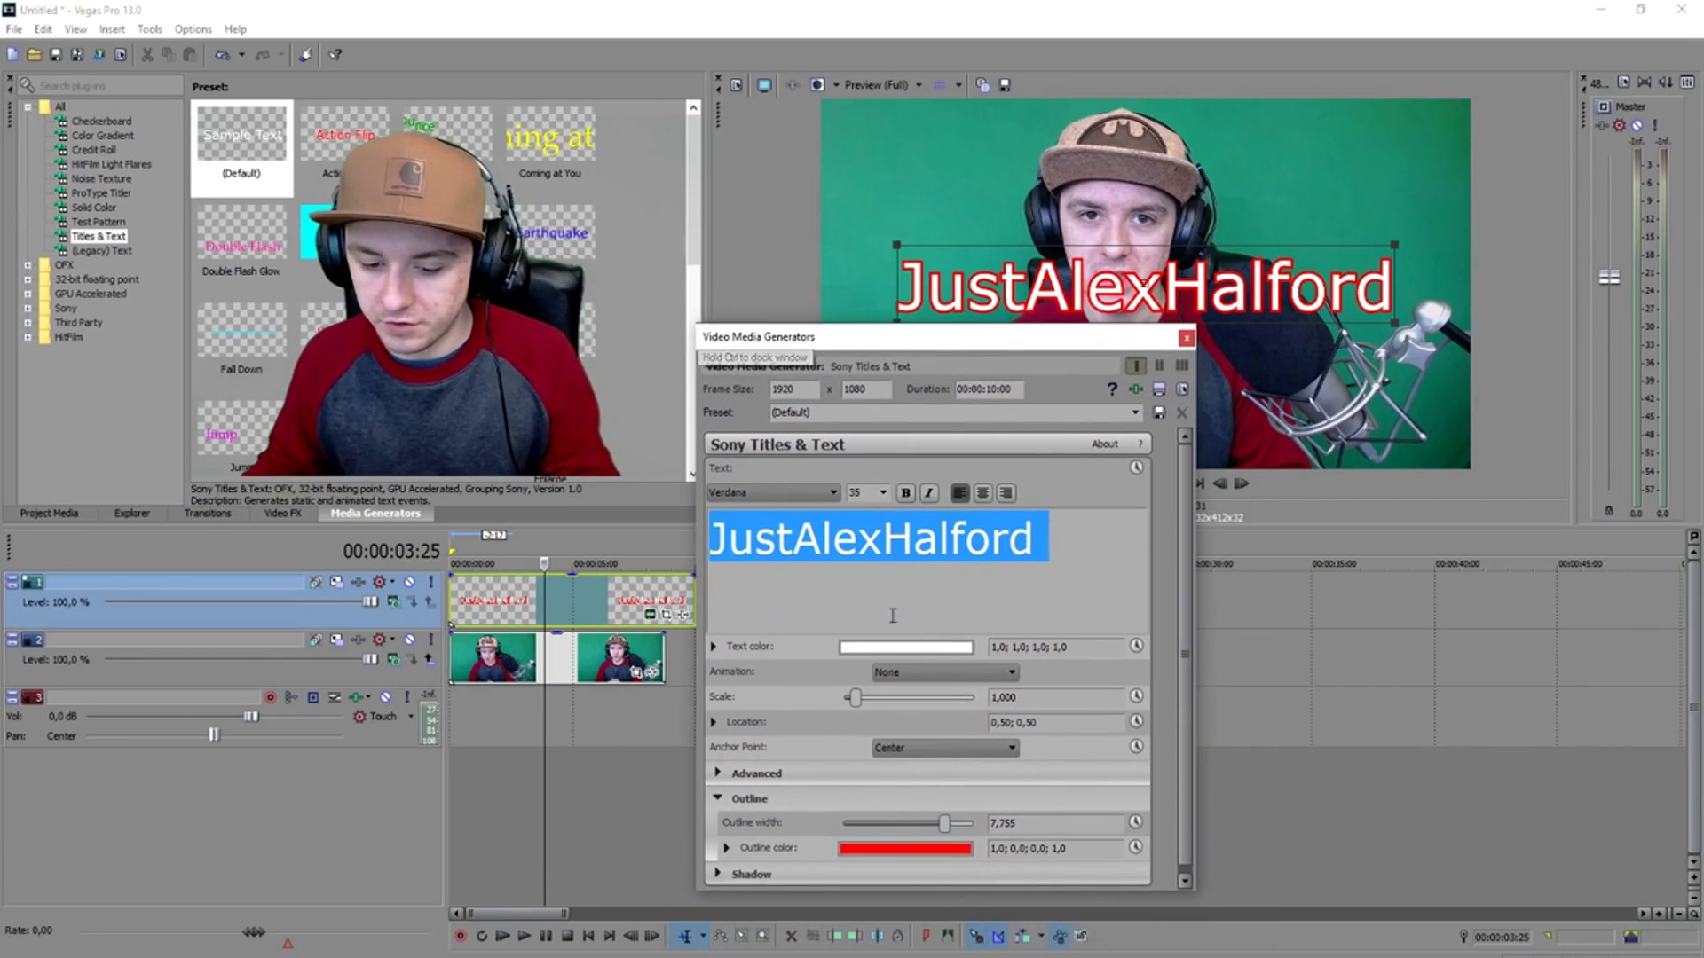
left_click(905, 847)
left_click(911, 809)
left_click_drag(911, 809, 755, 954)
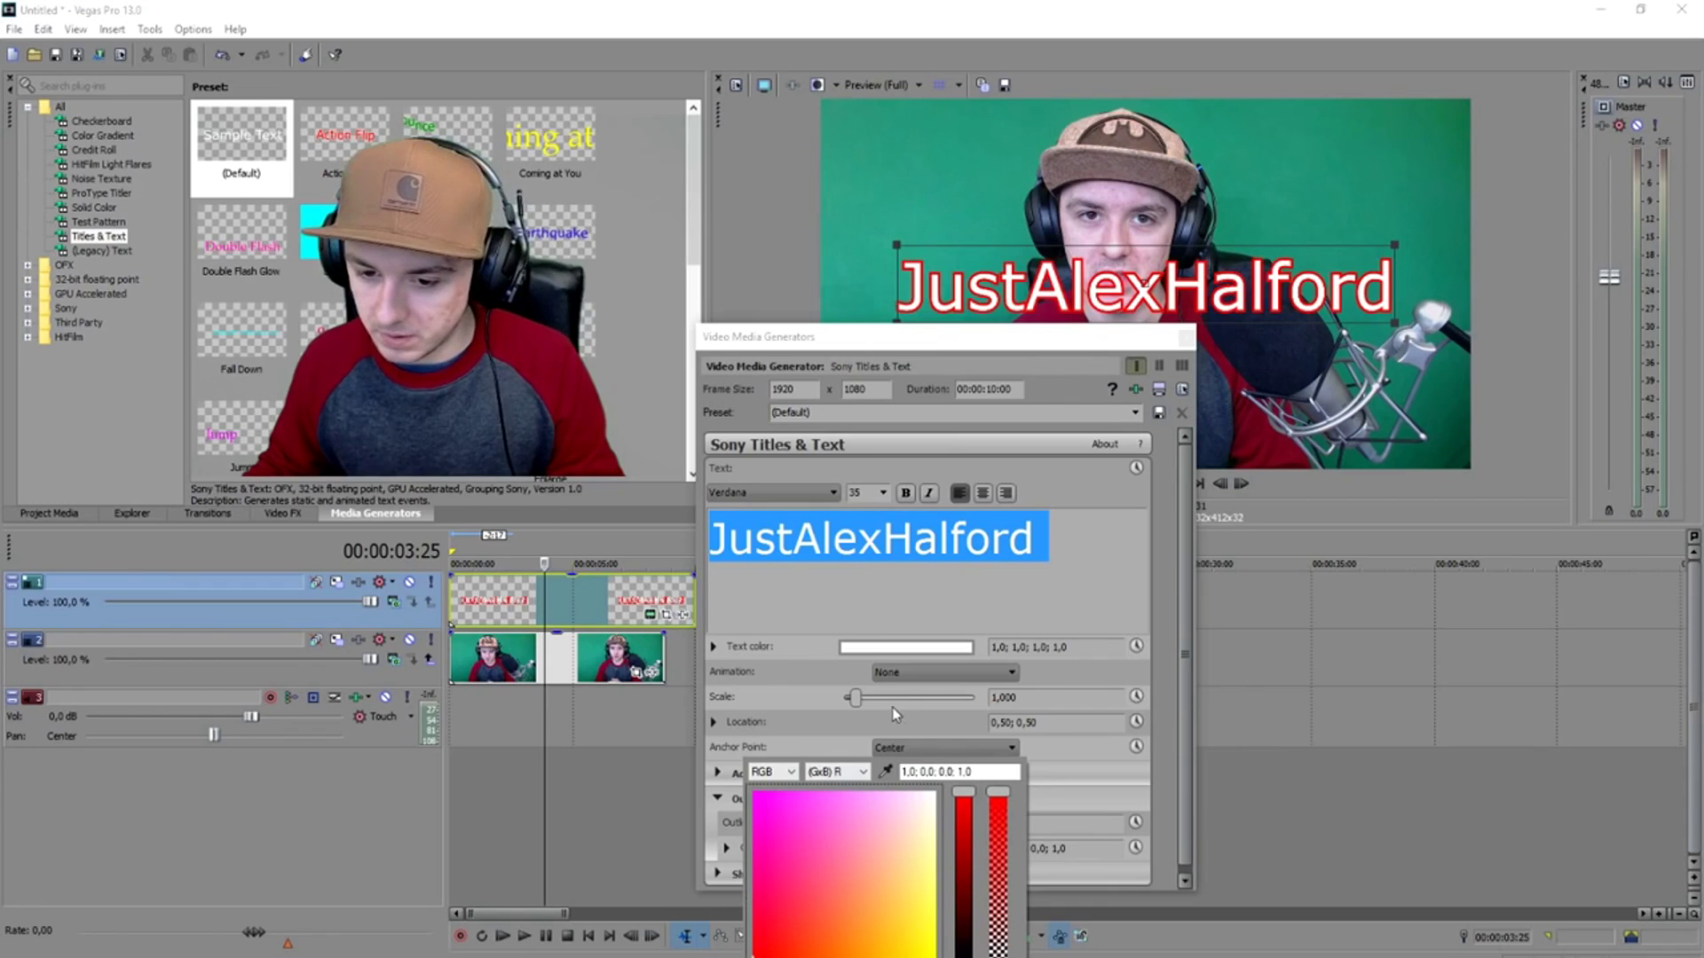
left_click(894, 715)
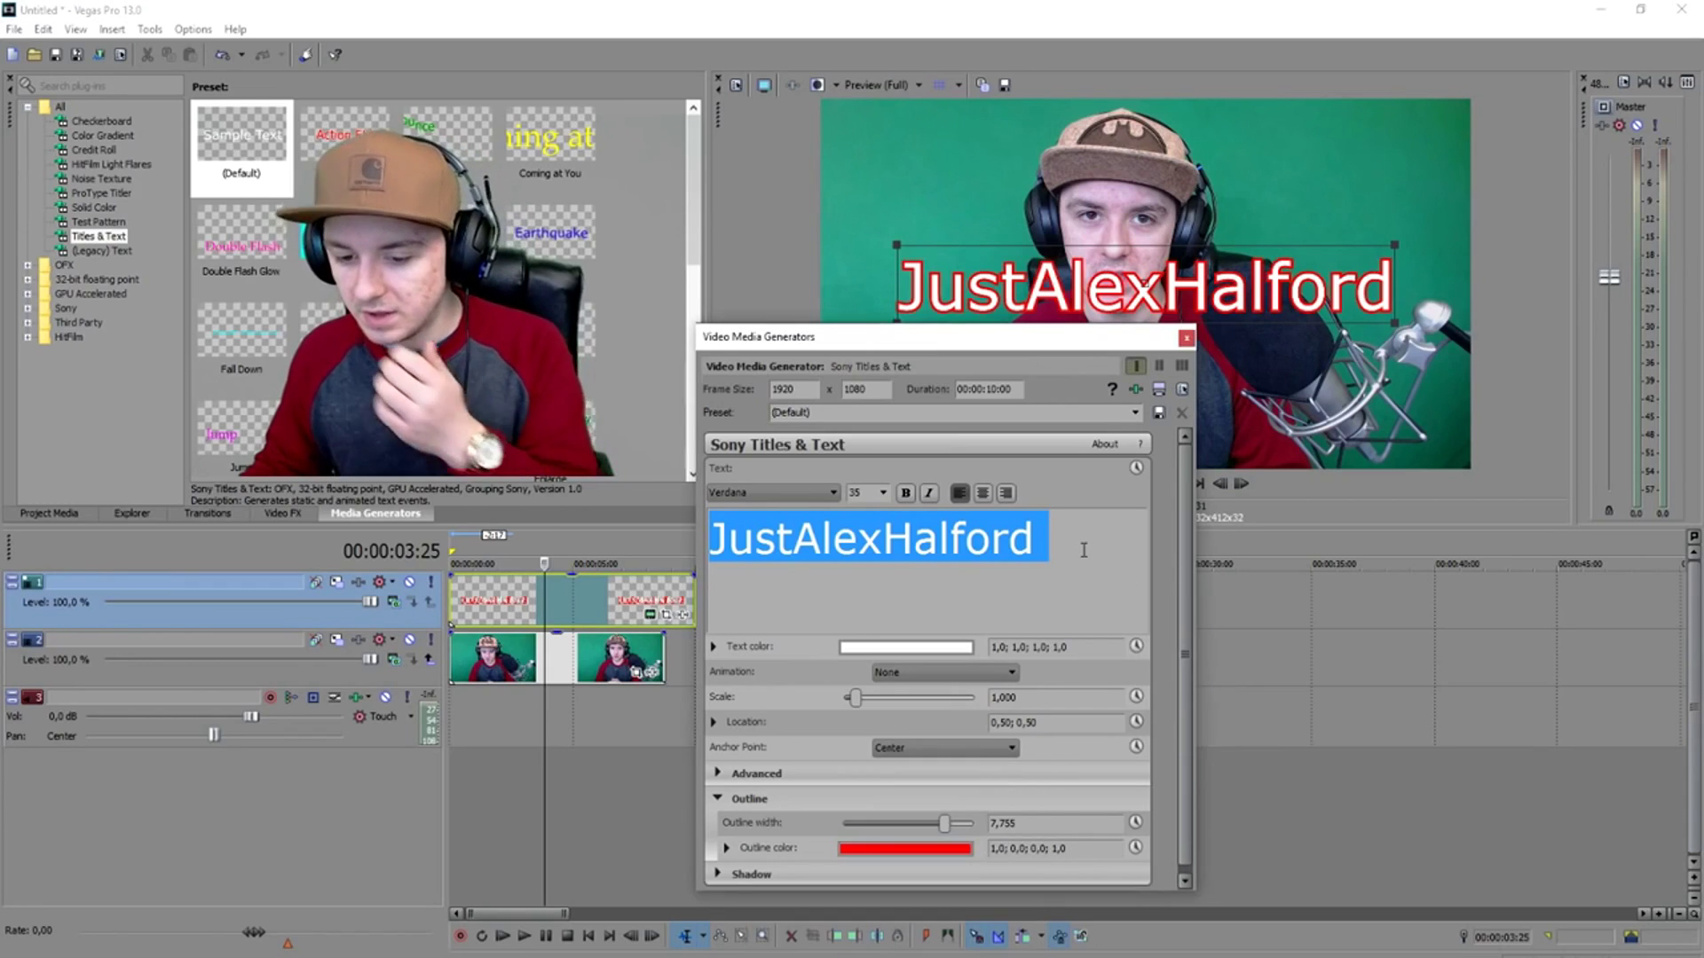
- Enable the title's shadow and set its X offset to about -0,034, enlarging the generator window to fit the shadow settings
left_click(1063, 549)
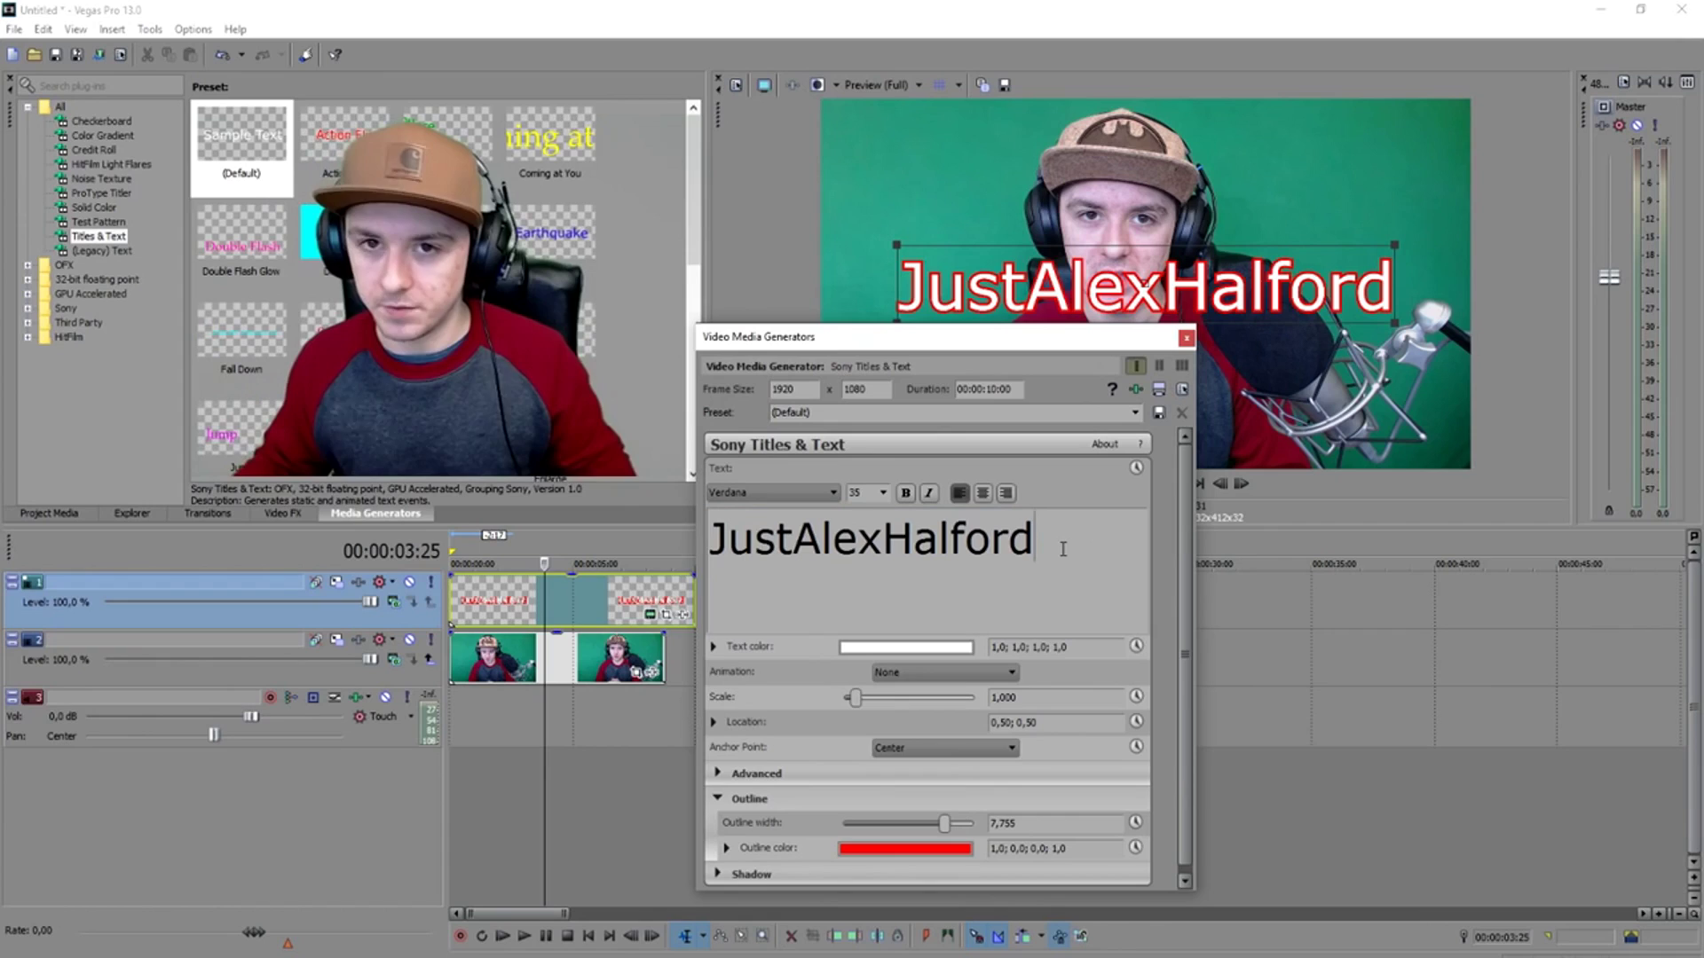
left_click_drag(914, 337, 930, 119)
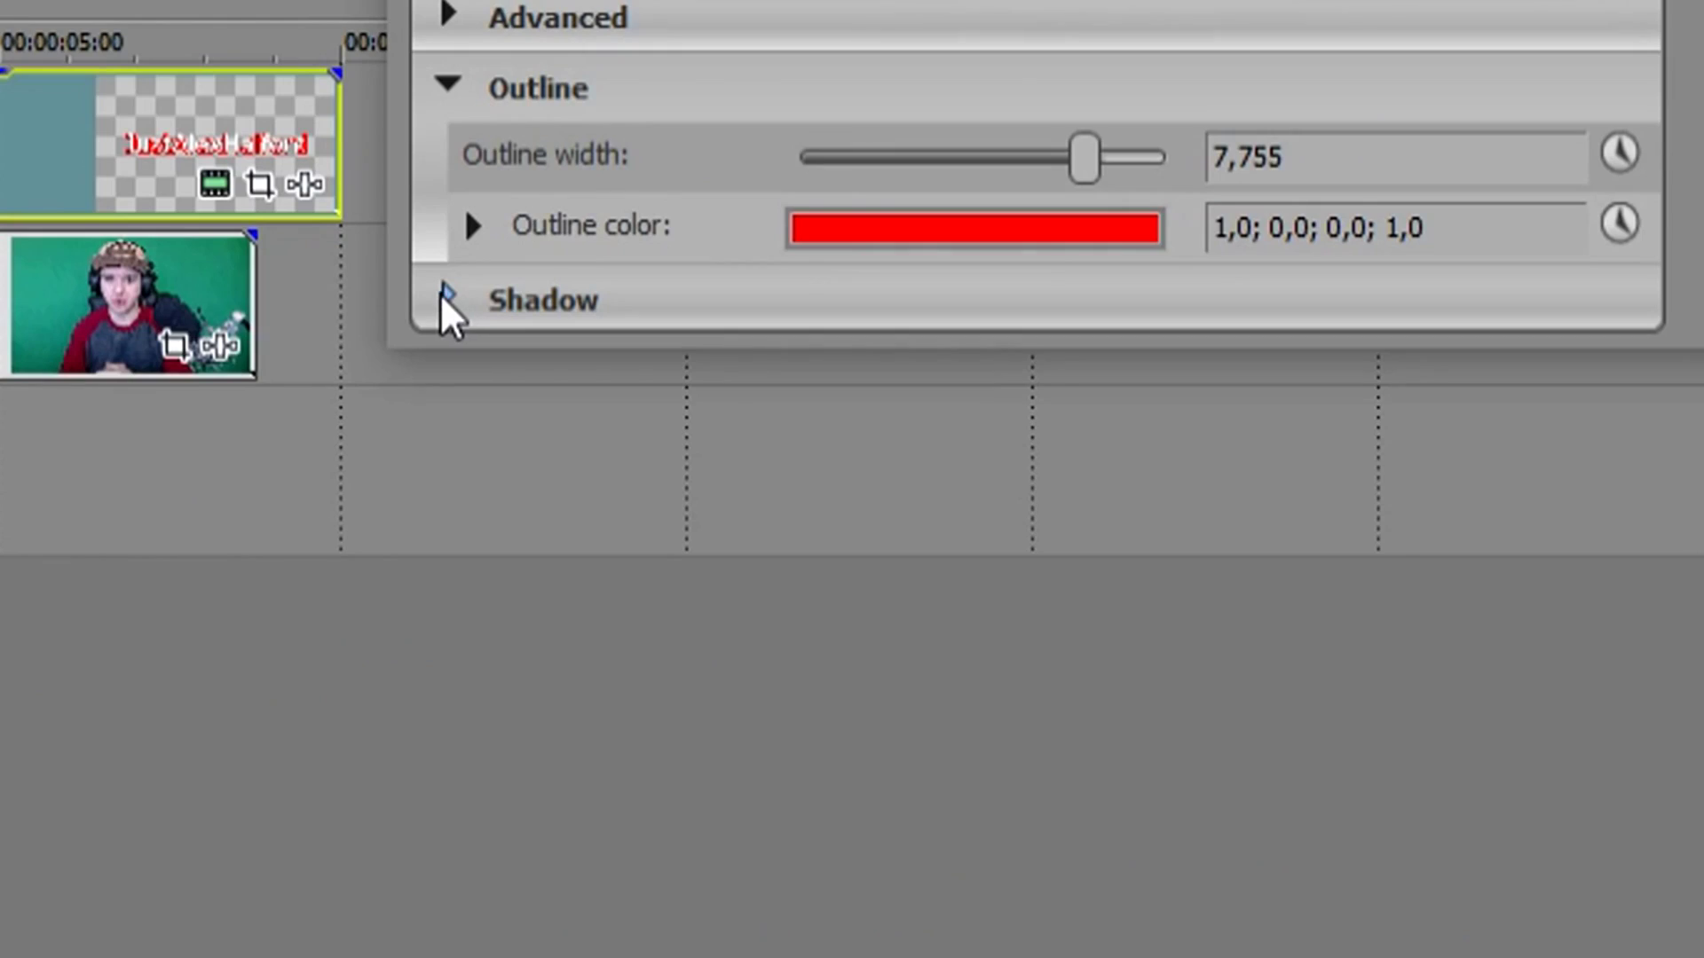
left_click(446, 298)
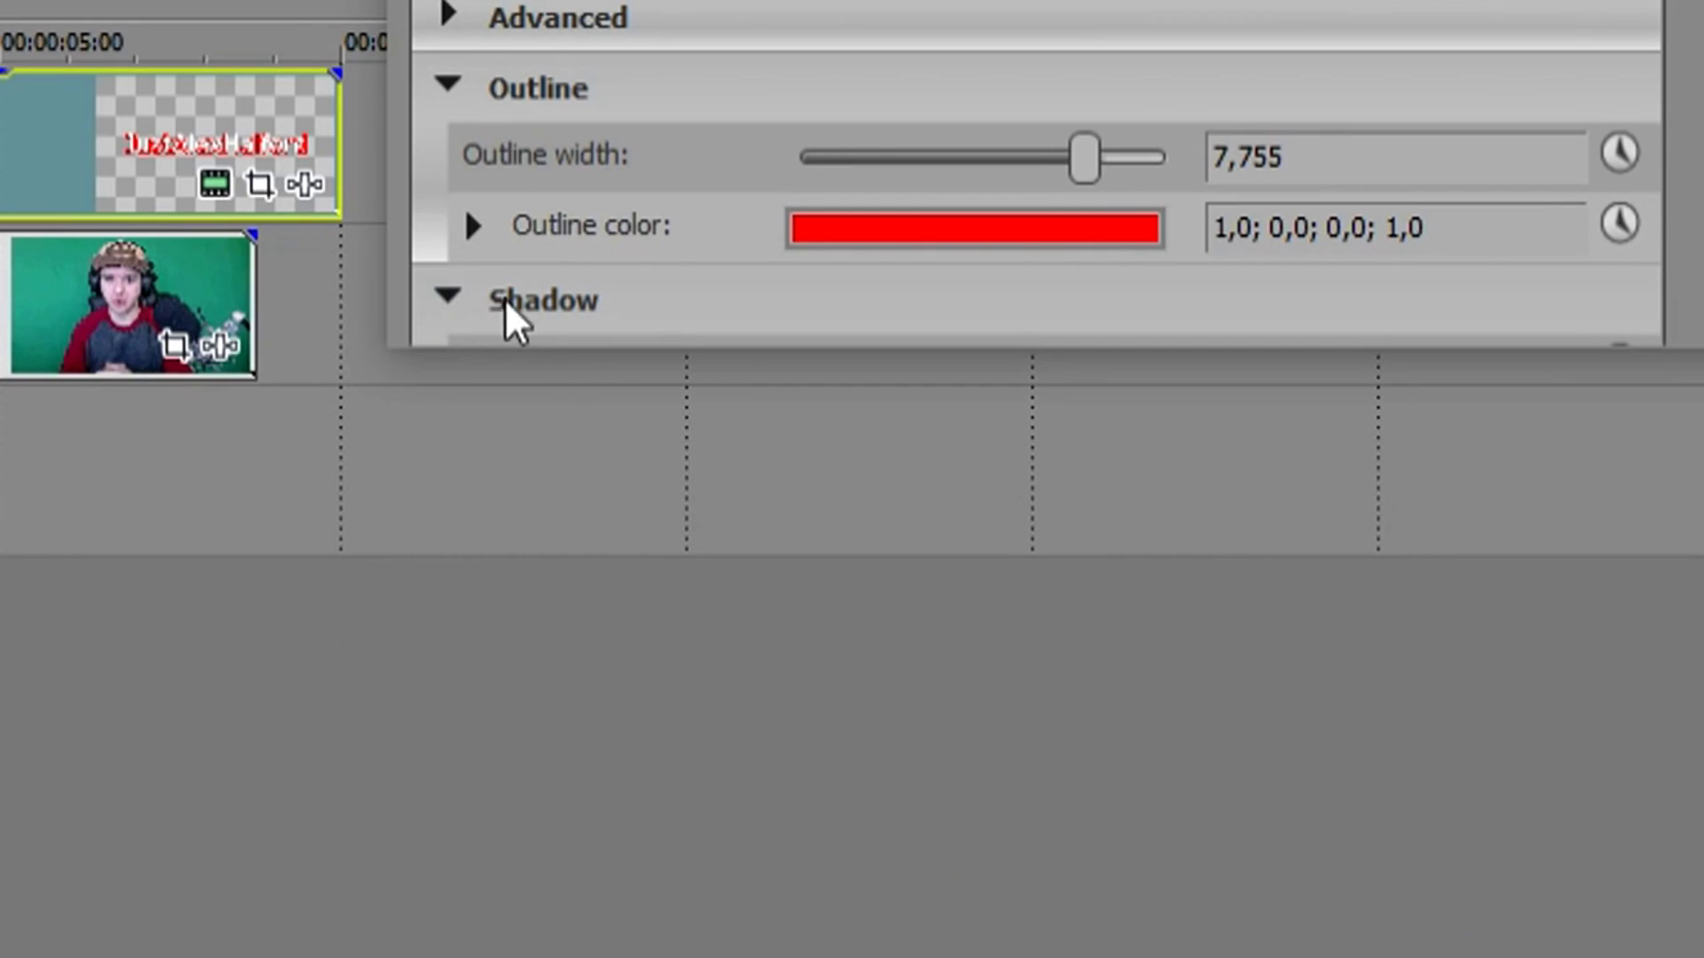
left_click_drag(593, 354, 693, 790)
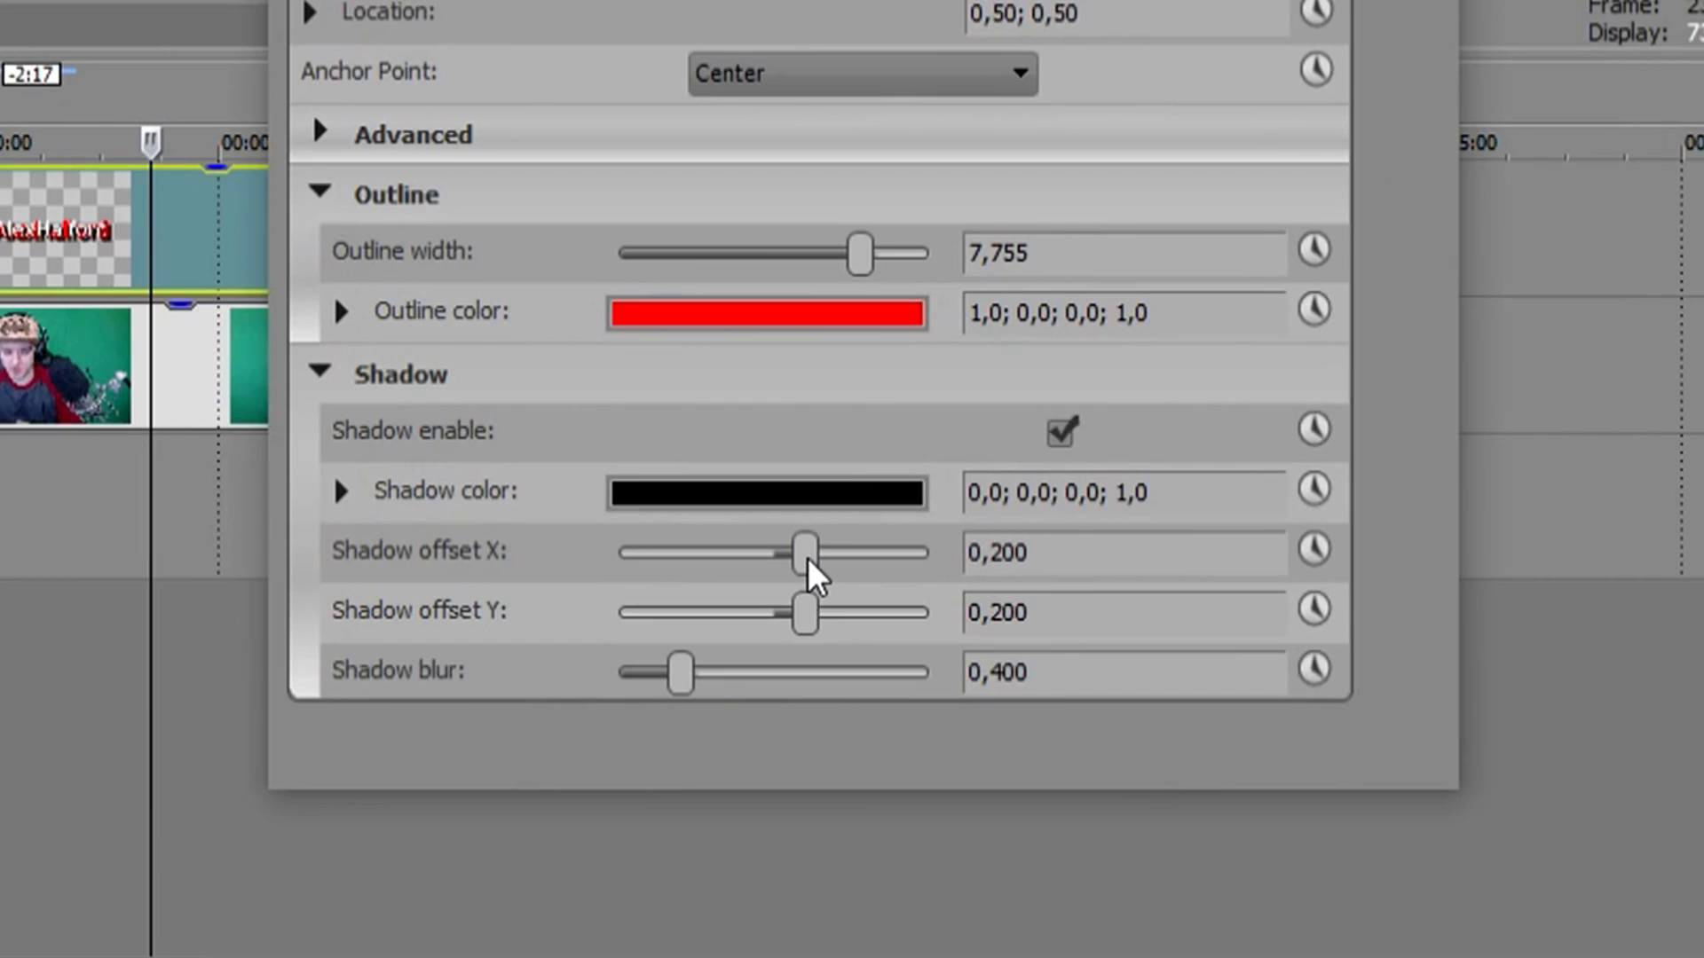
left_click_drag(807, 558, 769, 557)
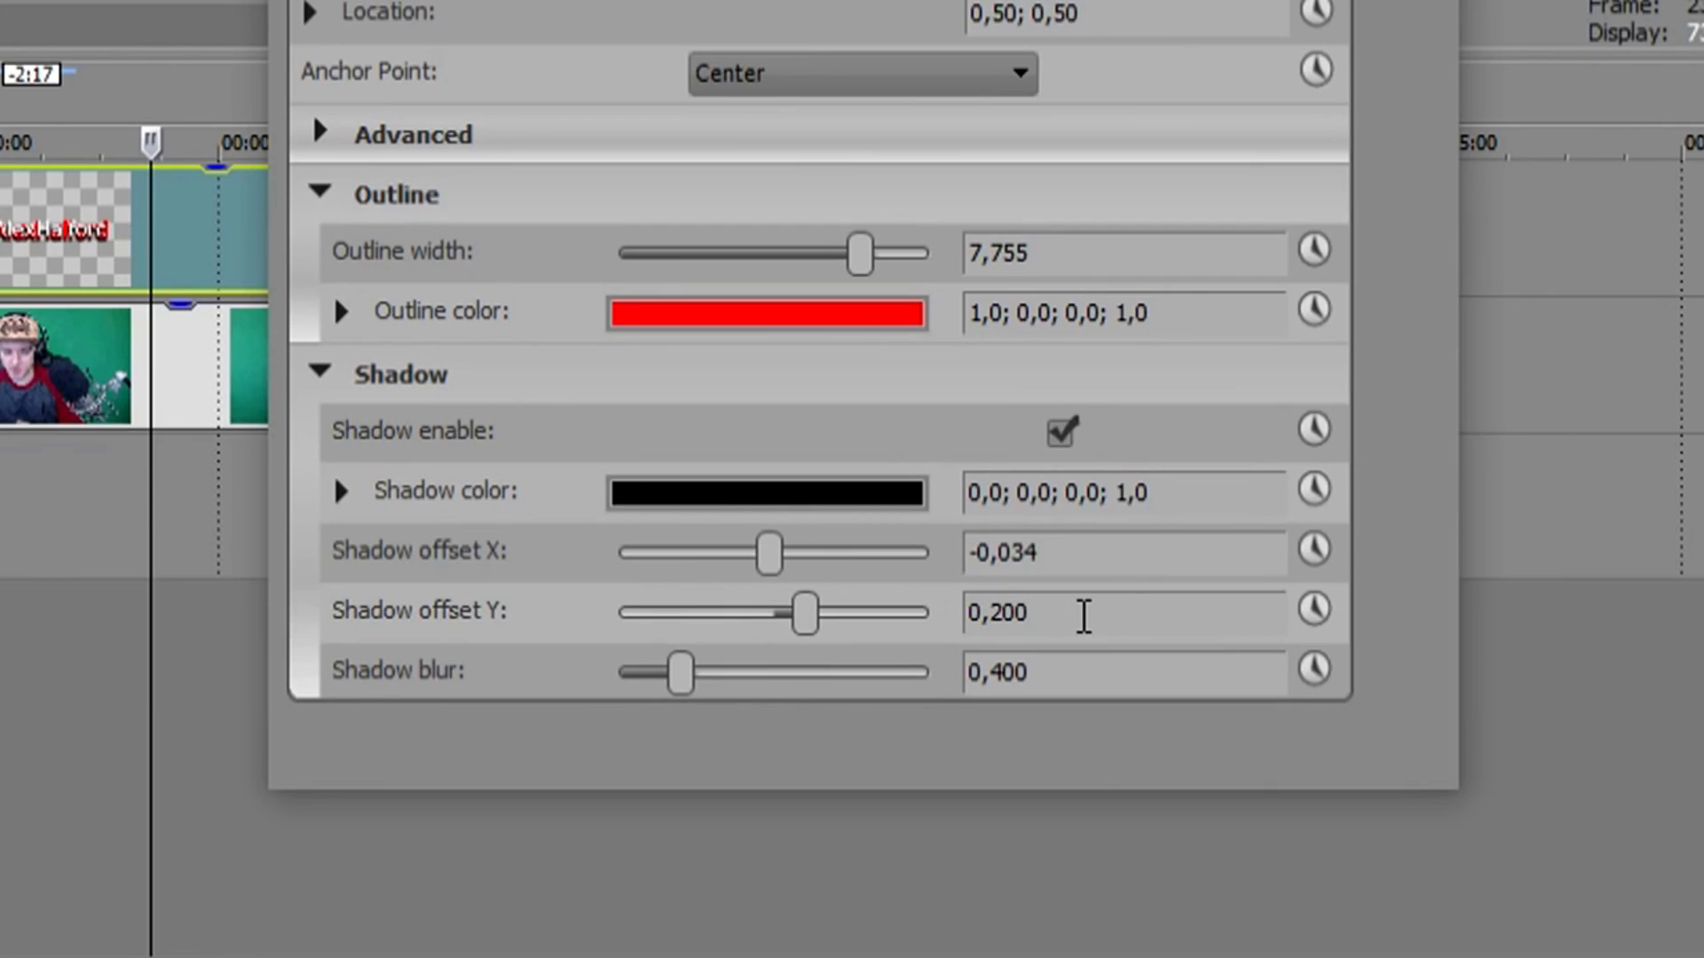
- Set the title shadow's Y offset to -0,034 and its blur to about 0,177, and close the generator window
triple_click(1083, 617)
type("-0,034")
key("Return")
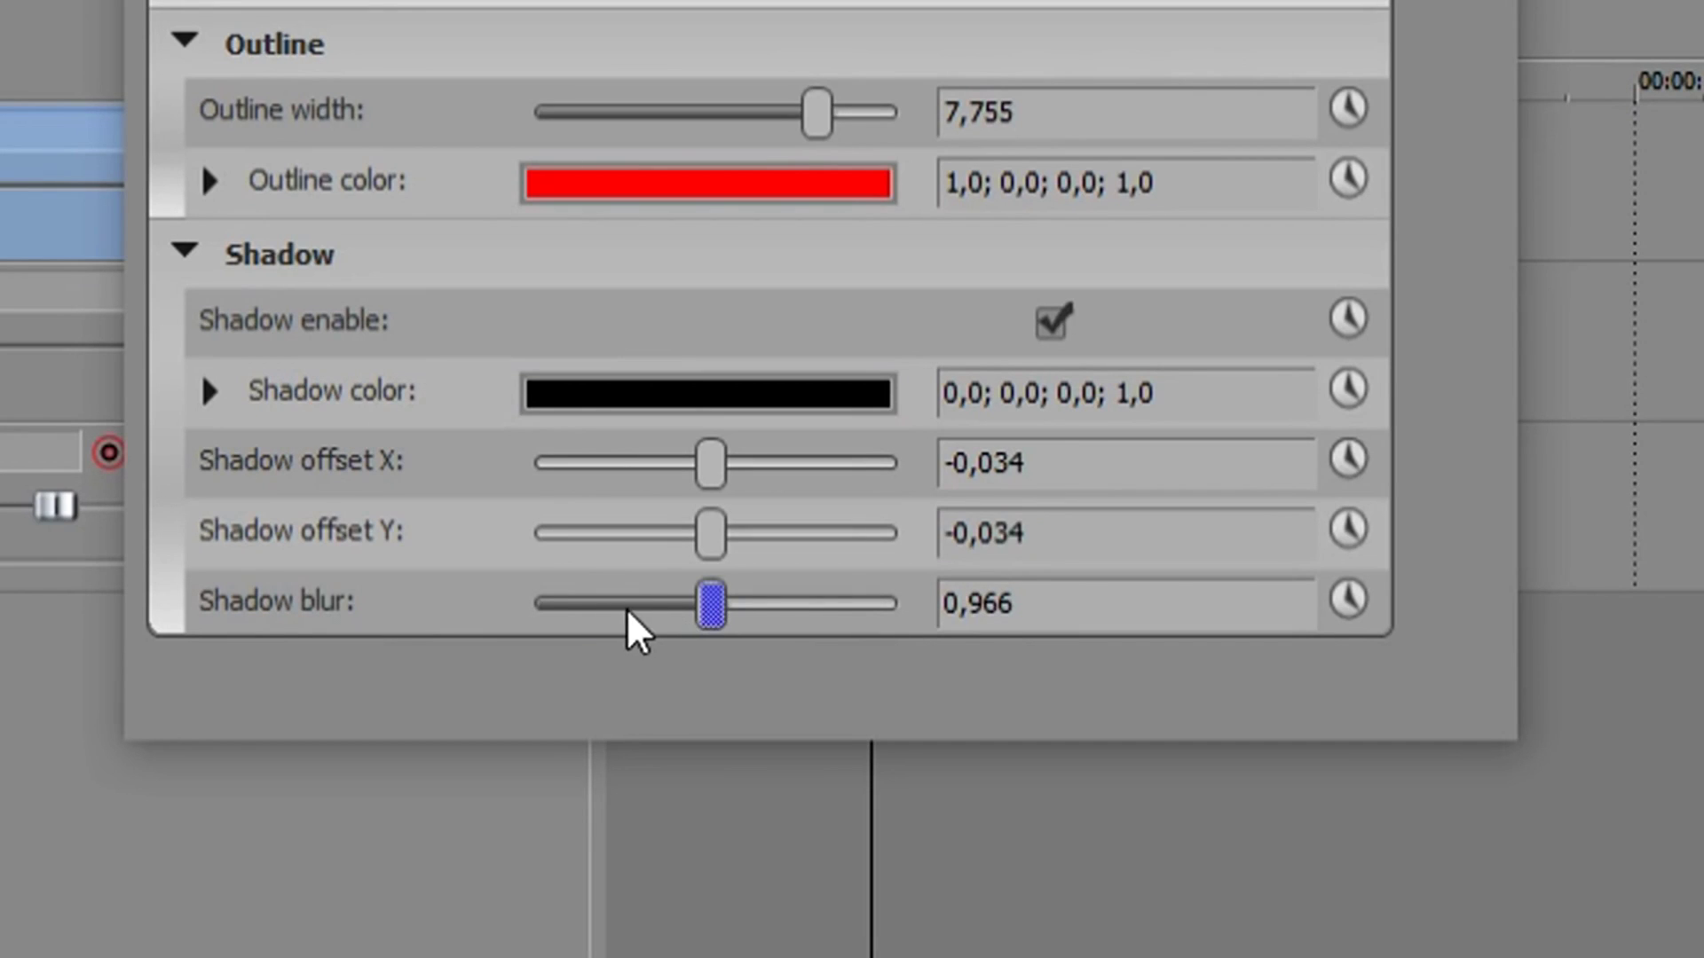
left_click_drag(548, 603, 626, 602)
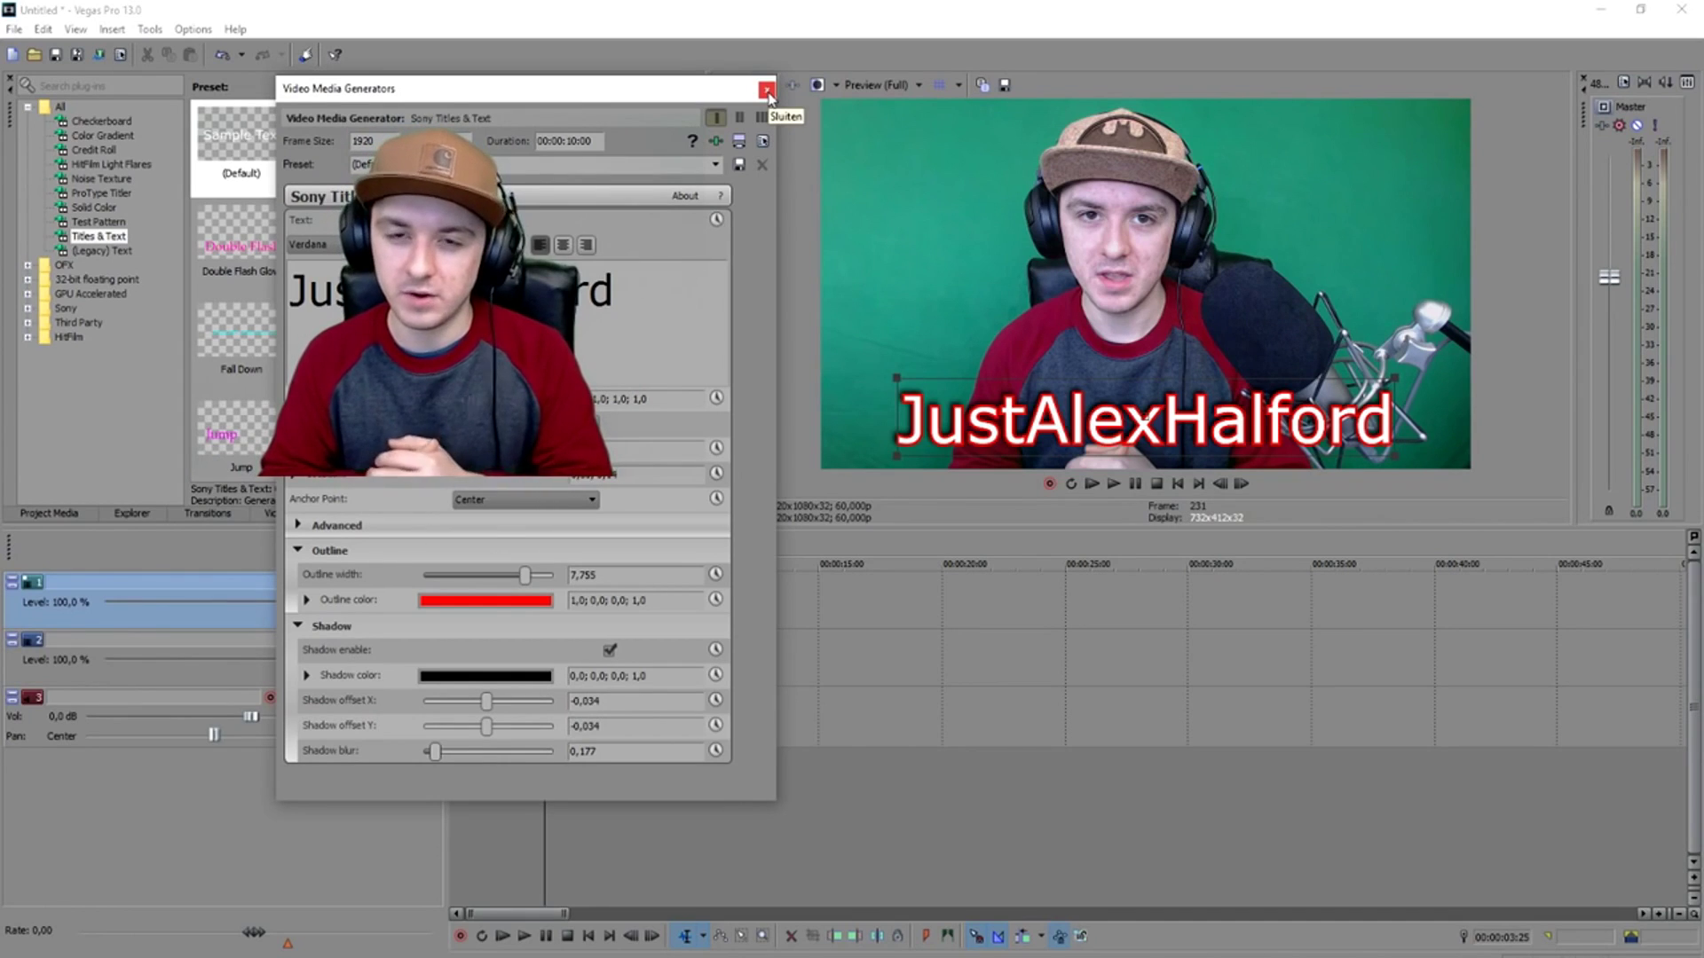
left_click(766, 90)
- Add a short fade-in at the start of the title event on the timeline
scroll(604, 612, "up", 4)
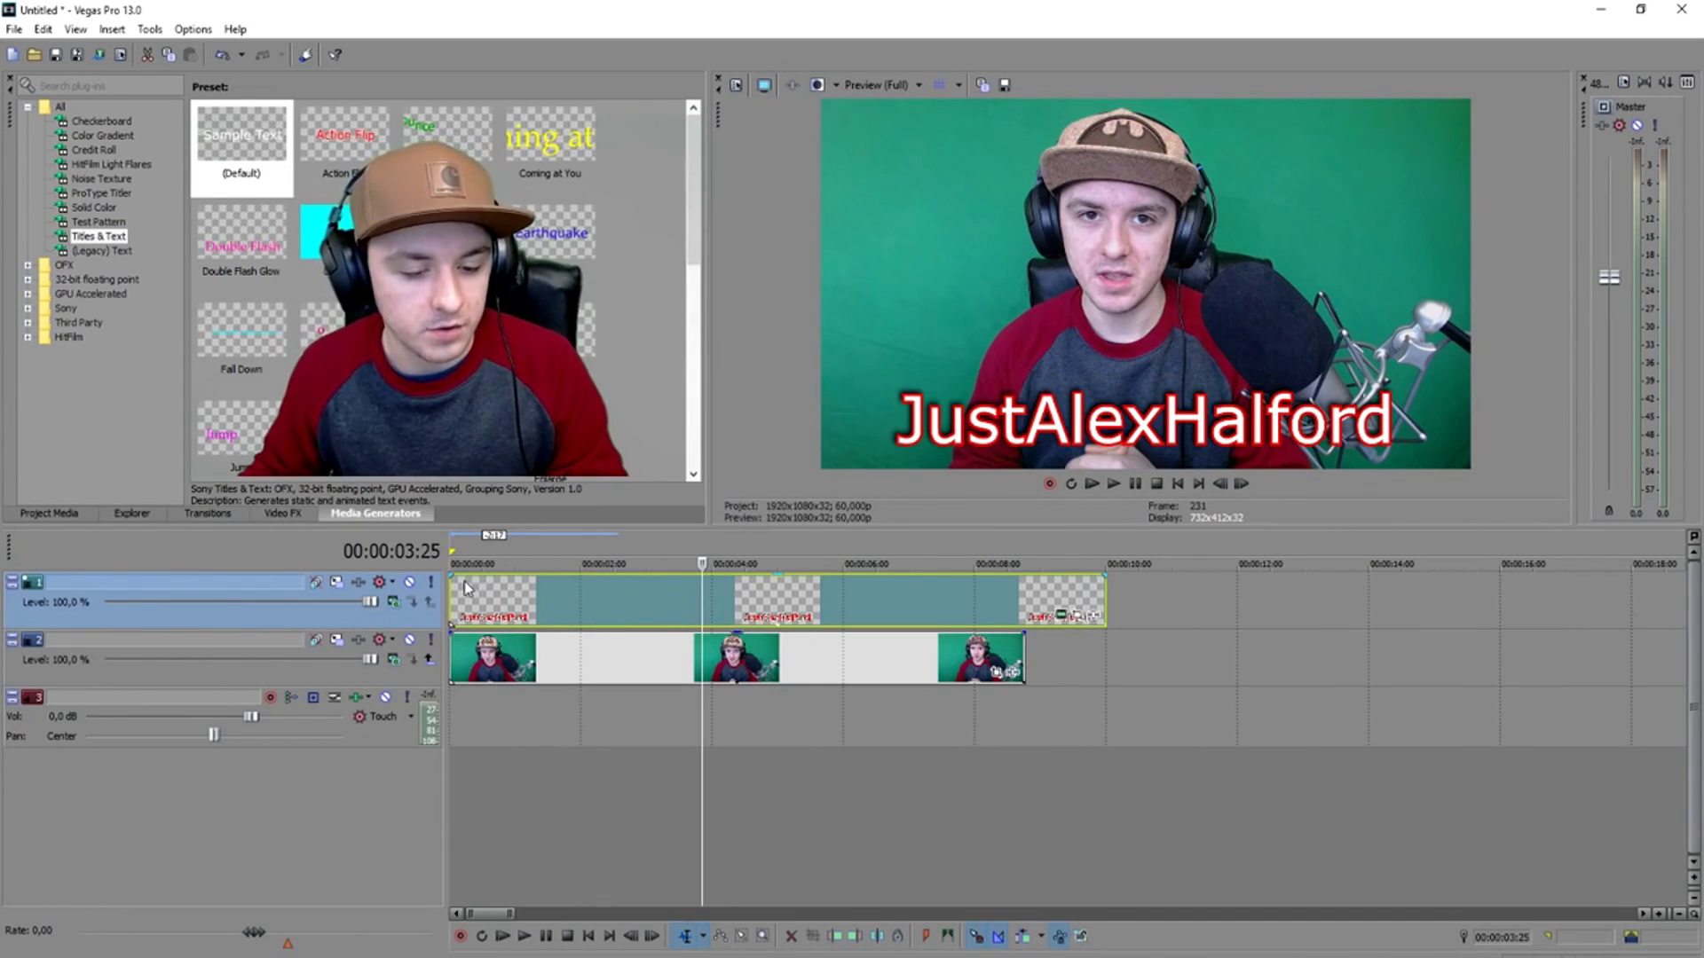
scroll(463, 584, "up", 5)
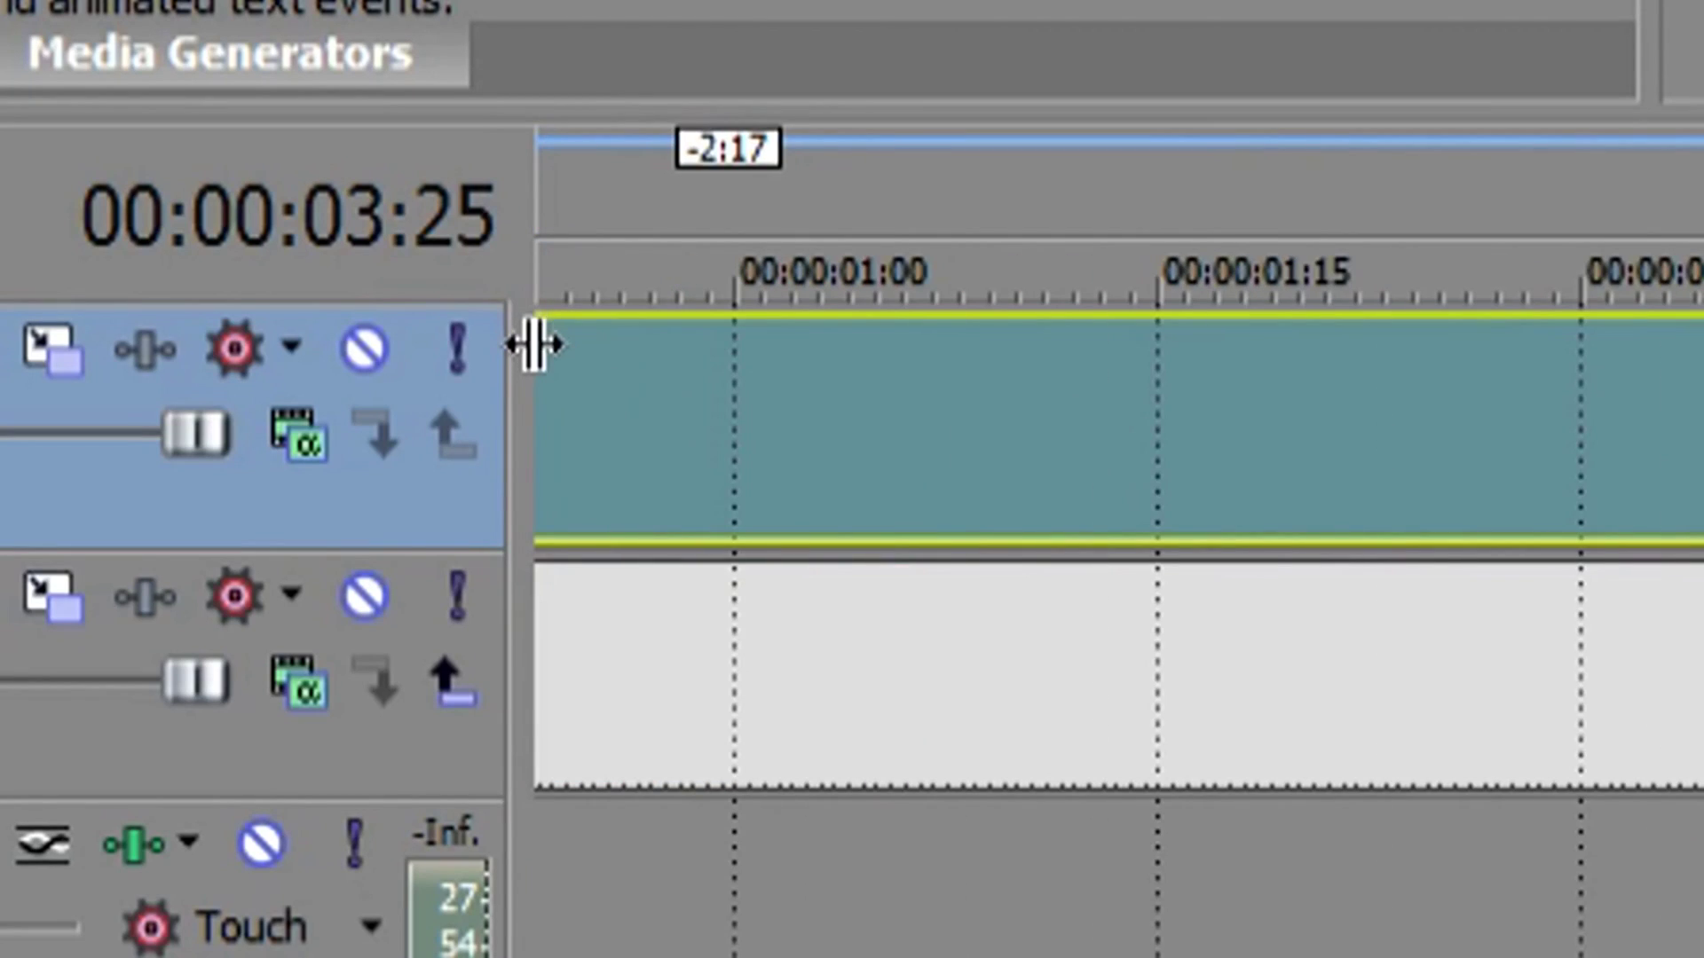
scroll(559, 359, "down", 4)
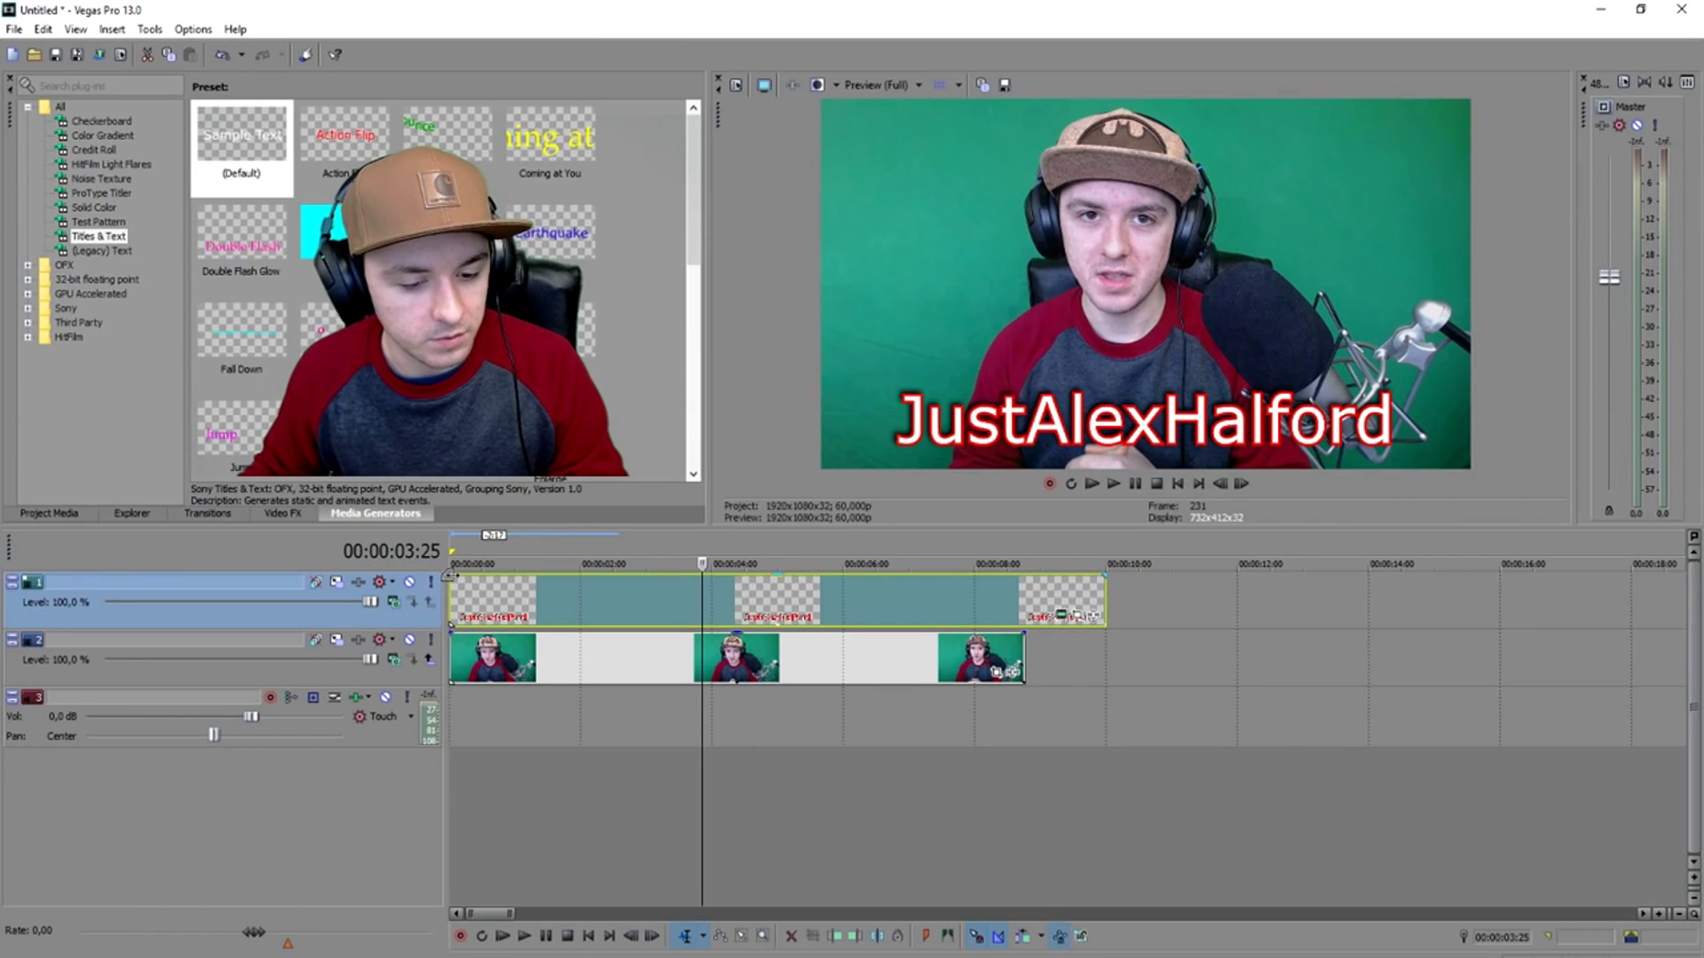
left_click_drag(503, 591, 747, 597)
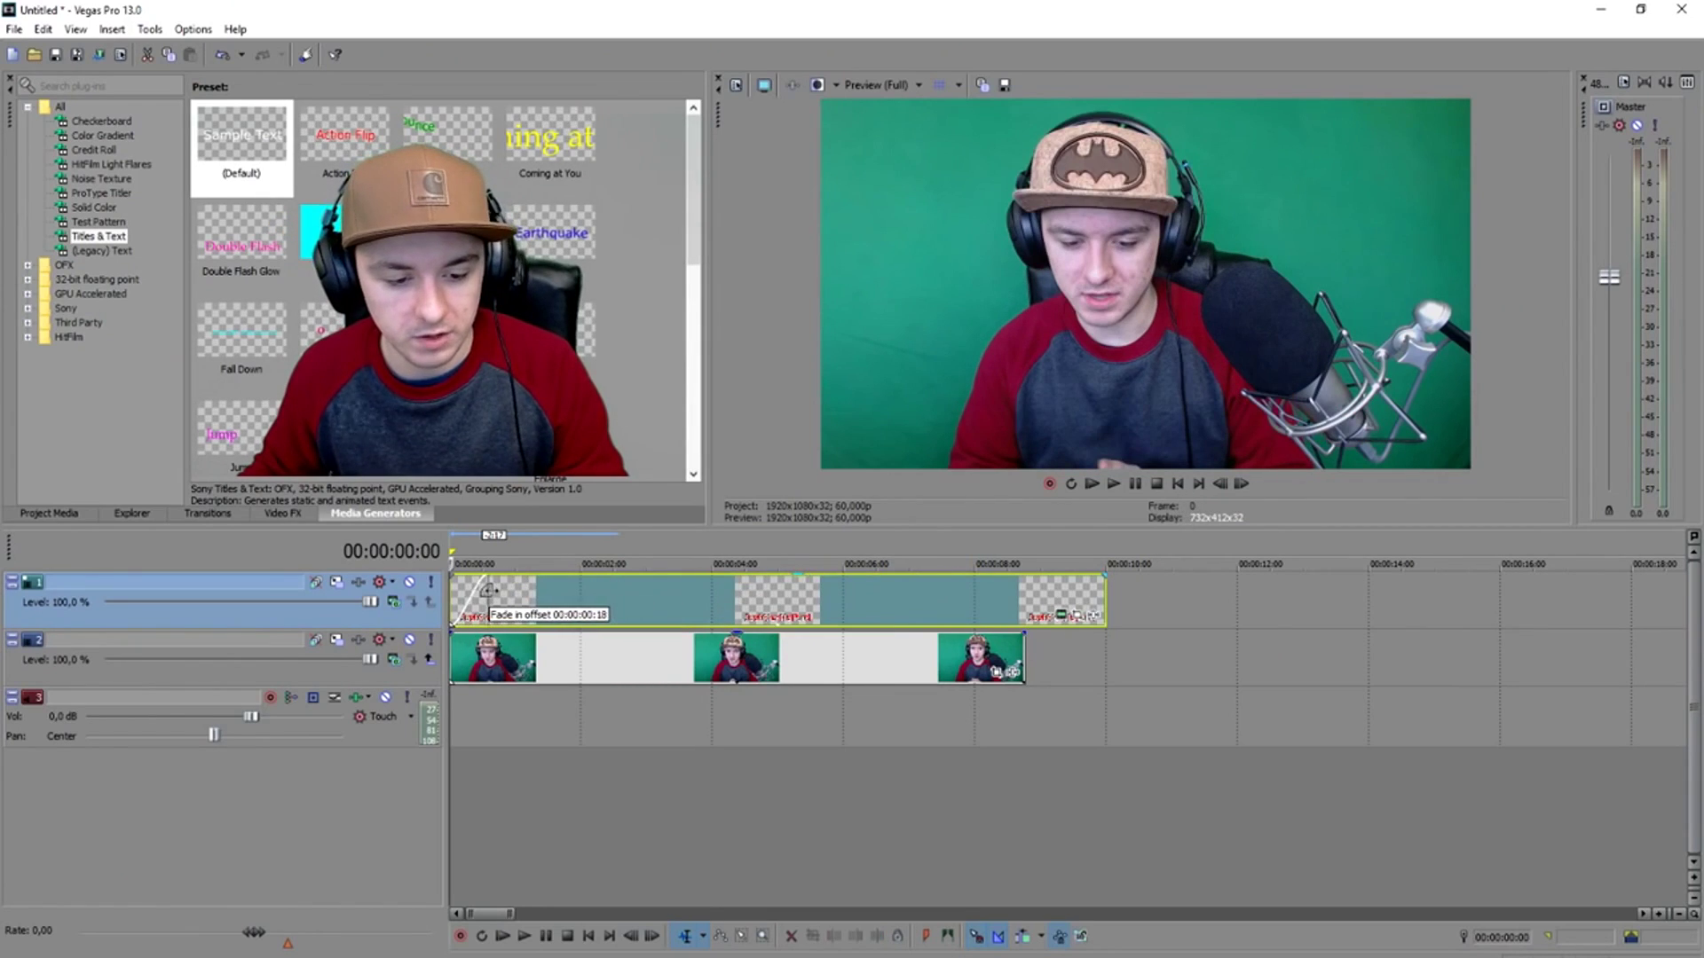
scroll(578, 601, "up", 3)
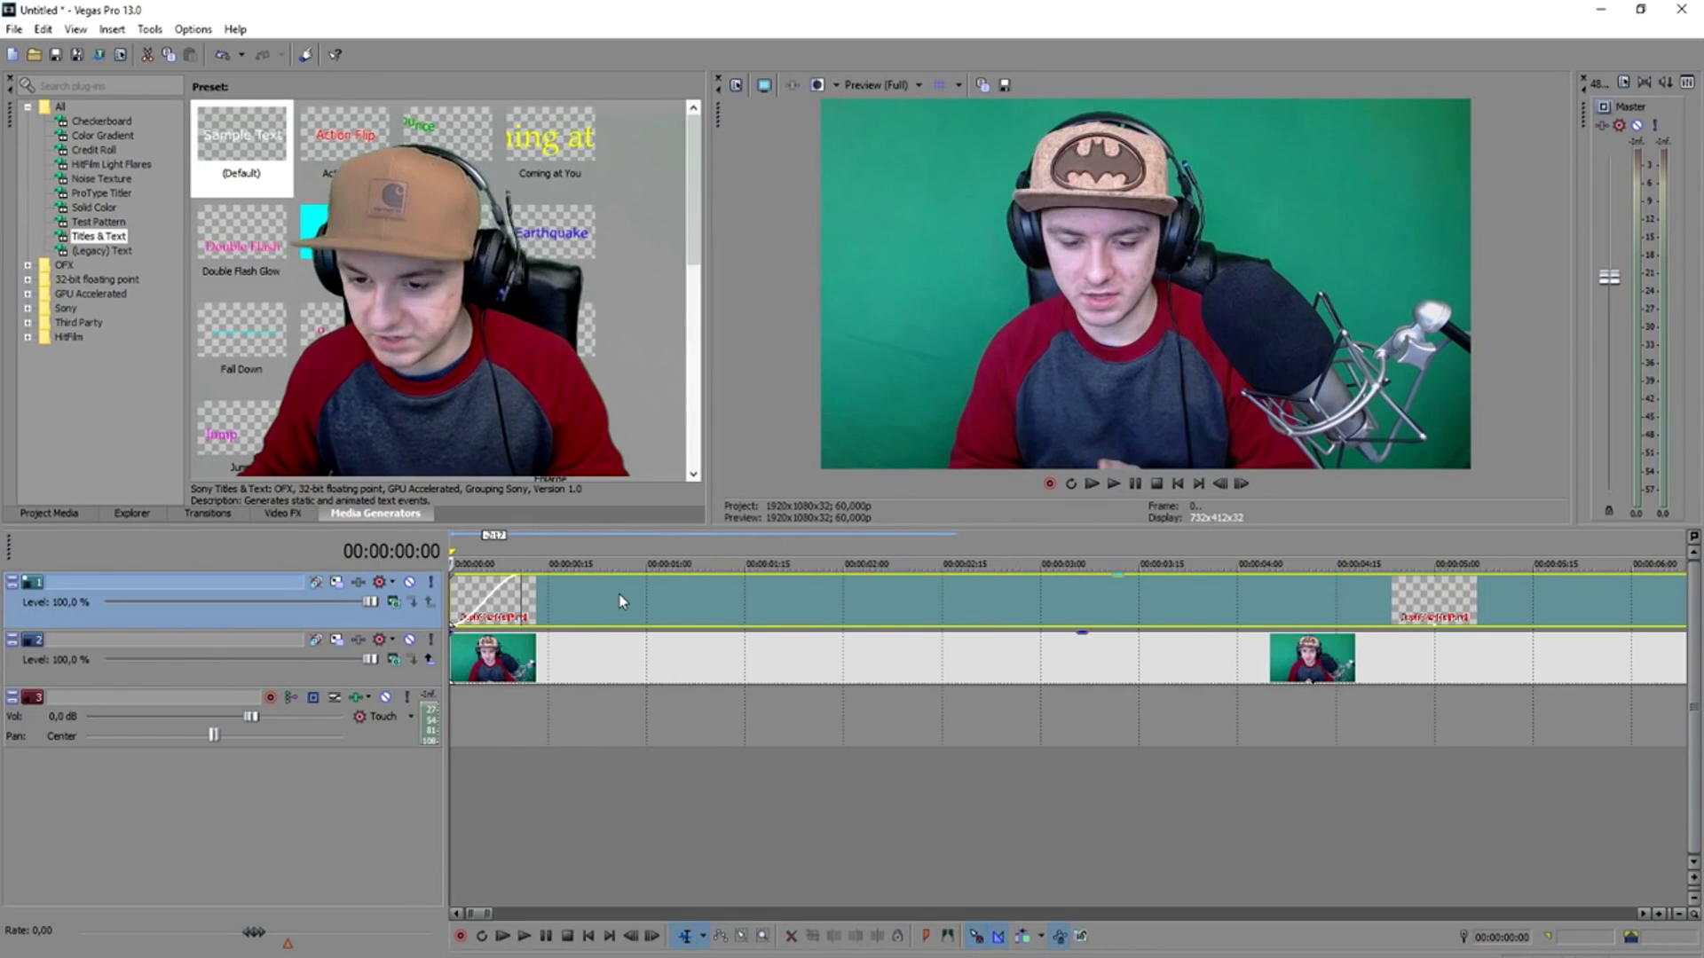